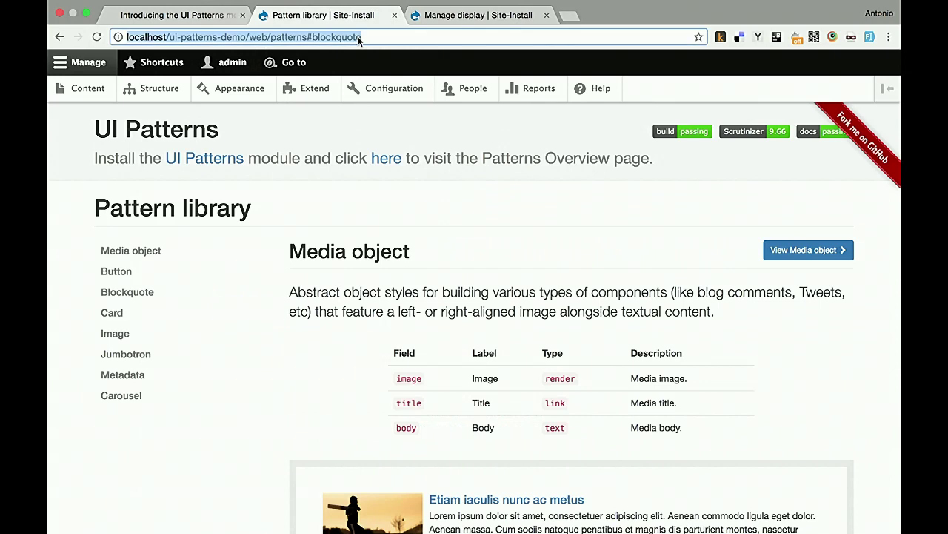
# Step: Open the site's content administration page and check the guided example slide in the presentation
pyautogui.click(357, 131)
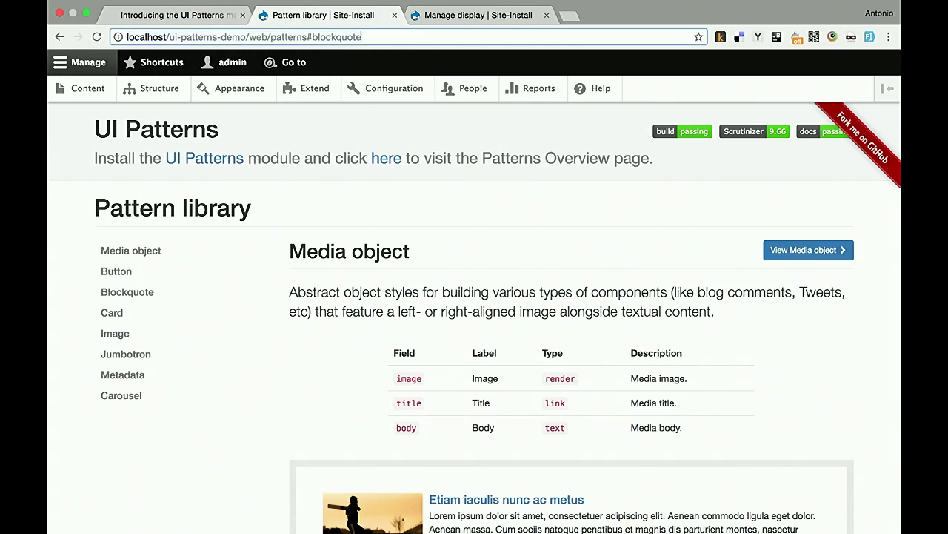
pyautogui.click(84, 89)
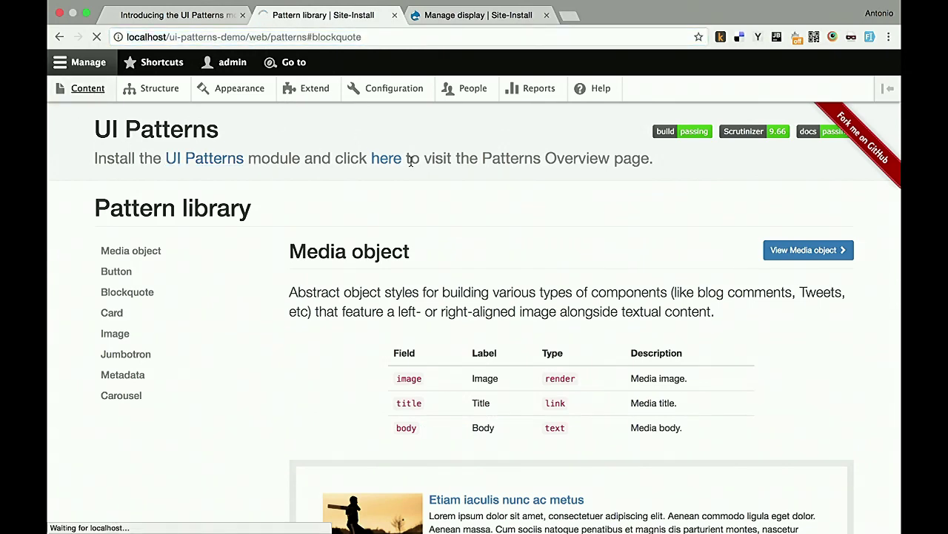
pyautogui.press('super+1')
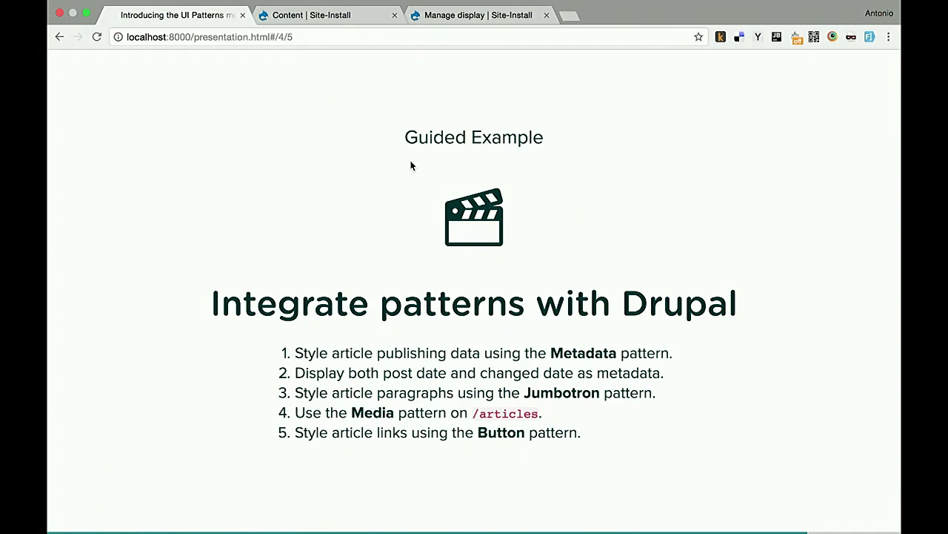
# Step: Return to the pattern library page at localhost/ui-patterns-demo/web/patterns and go to the Metadata pattern
pyautogui.click(295, 15)
pyautogui.click(286, 33)
pyautogui.press('Right')
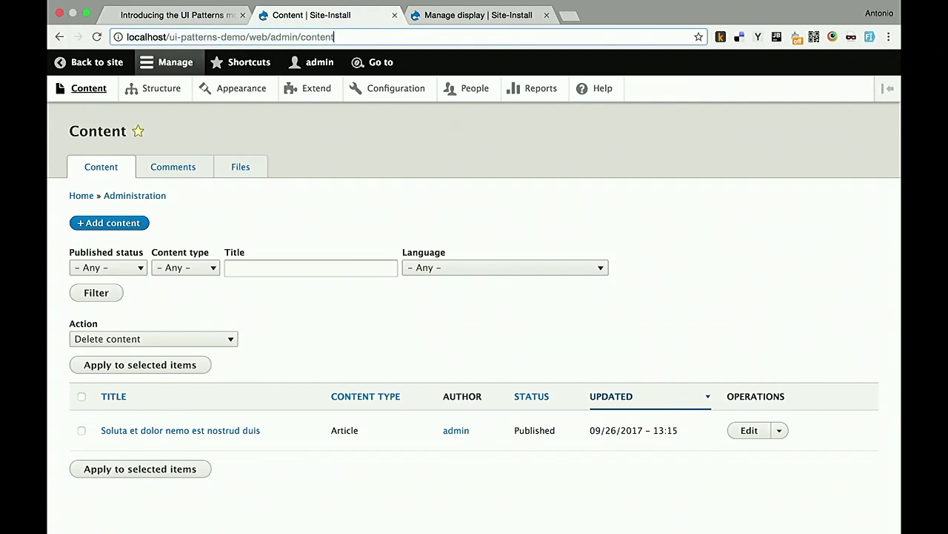
pyautogui.press('BackSpace')
pyautogui.press('BackSpace')
pyautogui.press('BackSpace')
pyautogui.press('BackSpace')
pyautogui.press('BackSpace')
pyautogui.press('BackSpace')
pyautogui.press('BackSpace')
pyautogui.press('BackSpace')
pyautogui.press('BackSpace')
pyautogui.press('BackSpace')
pyautogui.press('BackSpace')
pyautogui.press('BackSpace')
pyautogui.press('BackSpace')
pyautogui.press('Down')
pyautogui.press('Return')
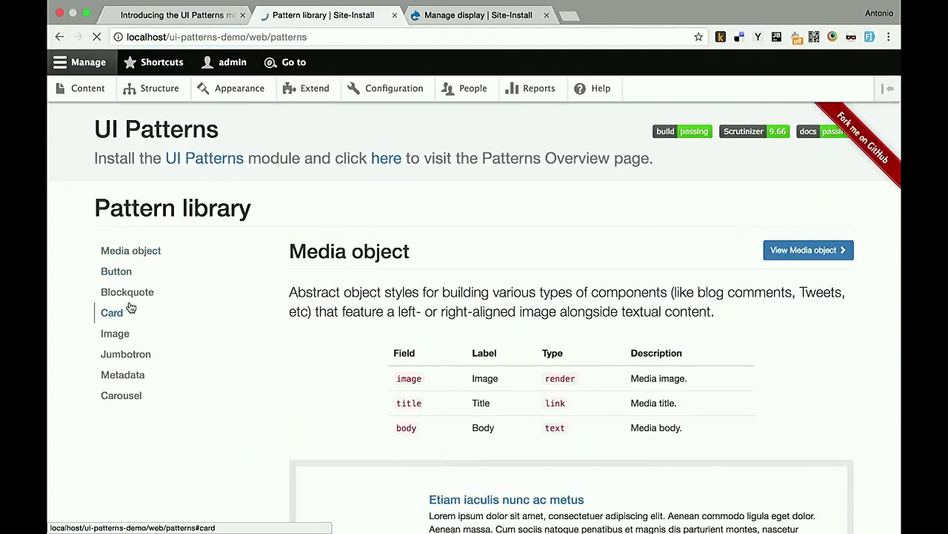
pyautogui.click(128, 374)
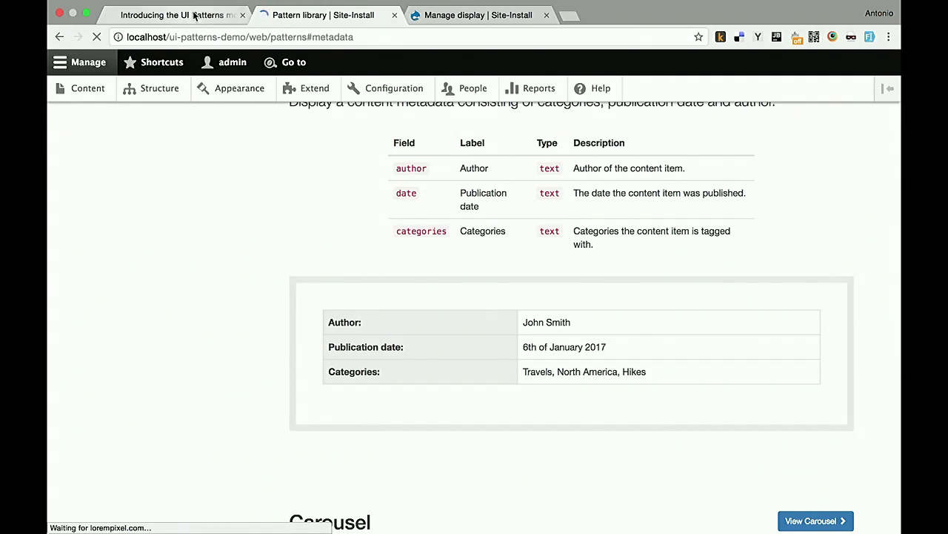
# Step: Open the article "Soluta et dolor nemo est nostrud duis" from the content list and go to its display management page
pyautogui.click(87, 88)
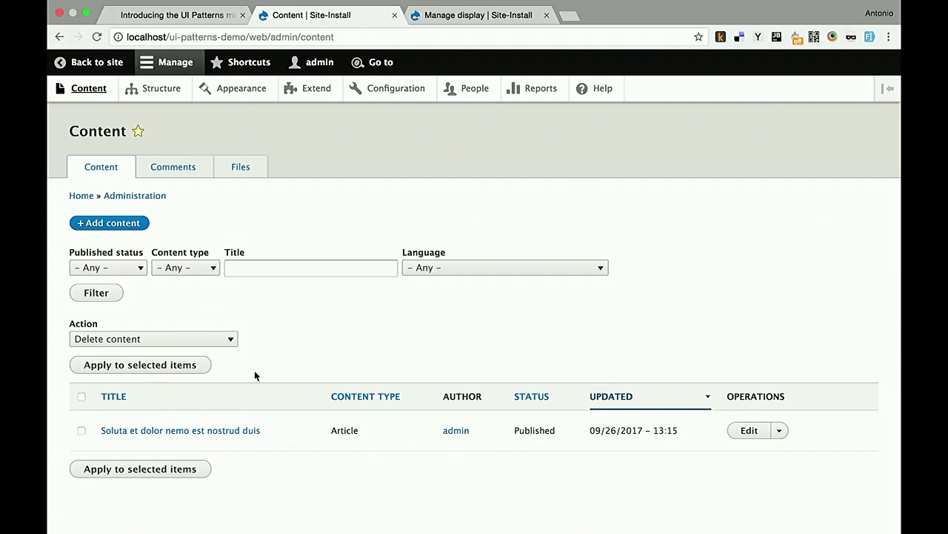
pyautogui.click(213, 431)
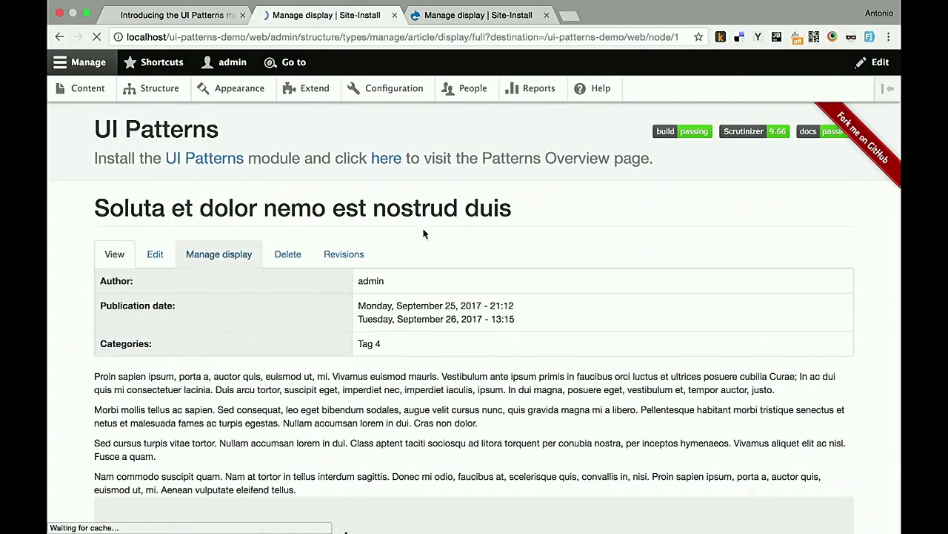
pyautogui.scroll(-5, 424, 233)
pyautogui.scroll(-1, 424, 233)
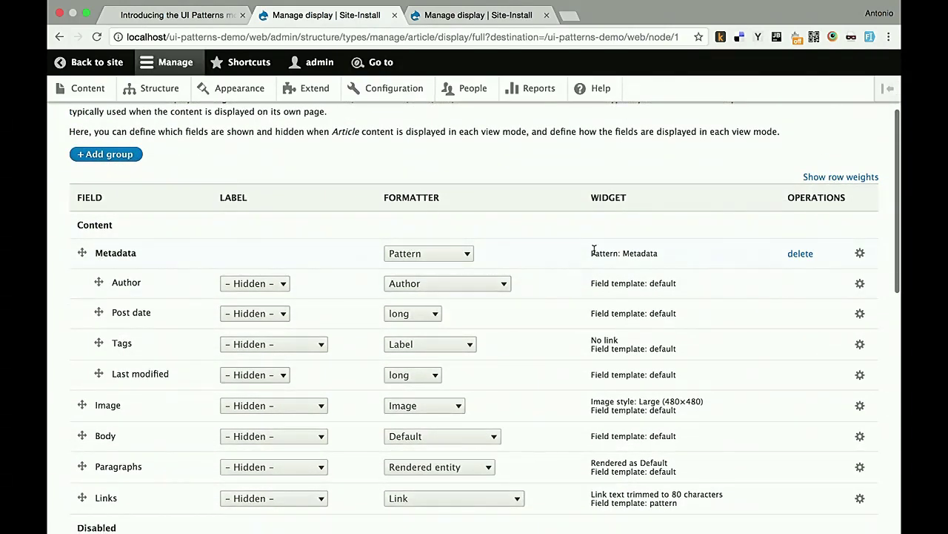
# Step: Open the Metadata field group's settings and look through the available patterns, keeping Metadata selected
pyautogui.click(860, 253)
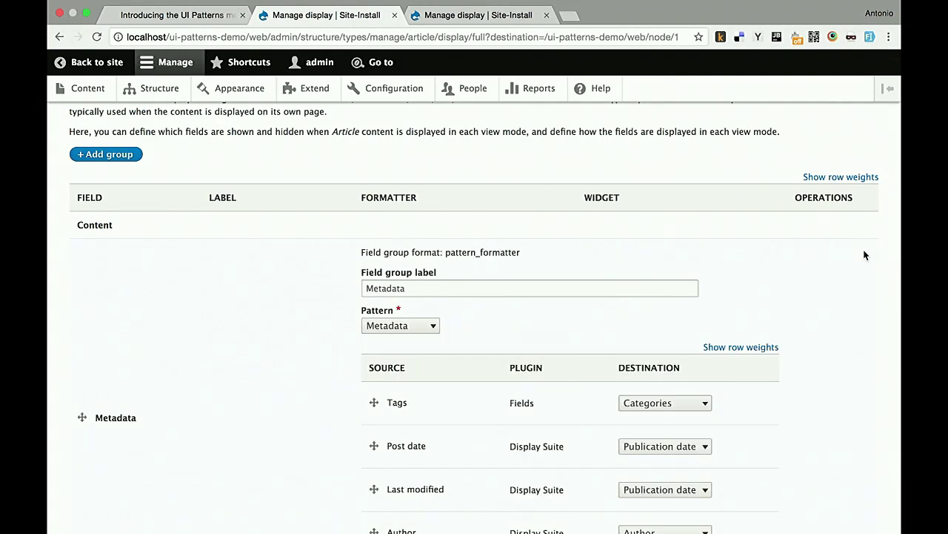
pyautogui.scroll(-3, 864, 255)
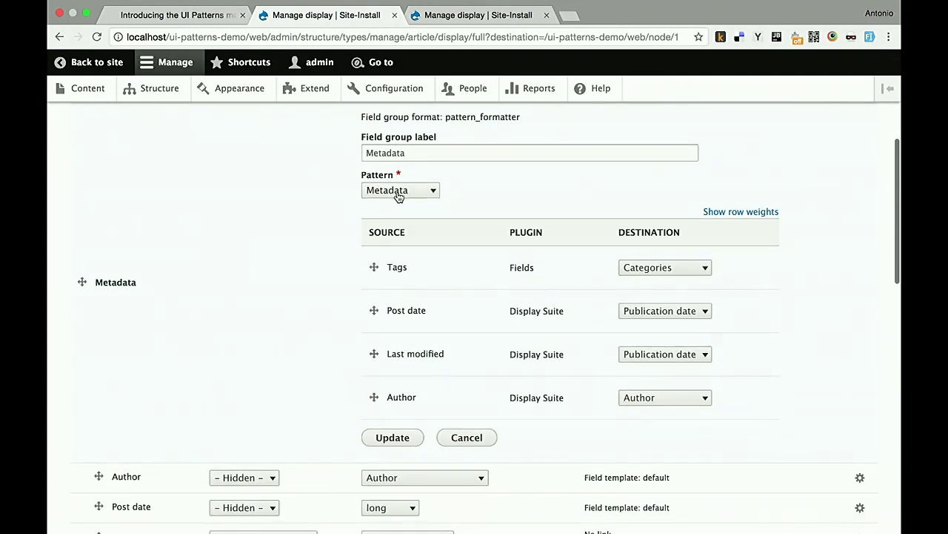
pyautogui.scroll(1, 422, 193)
pyautogui.click(418, 222)
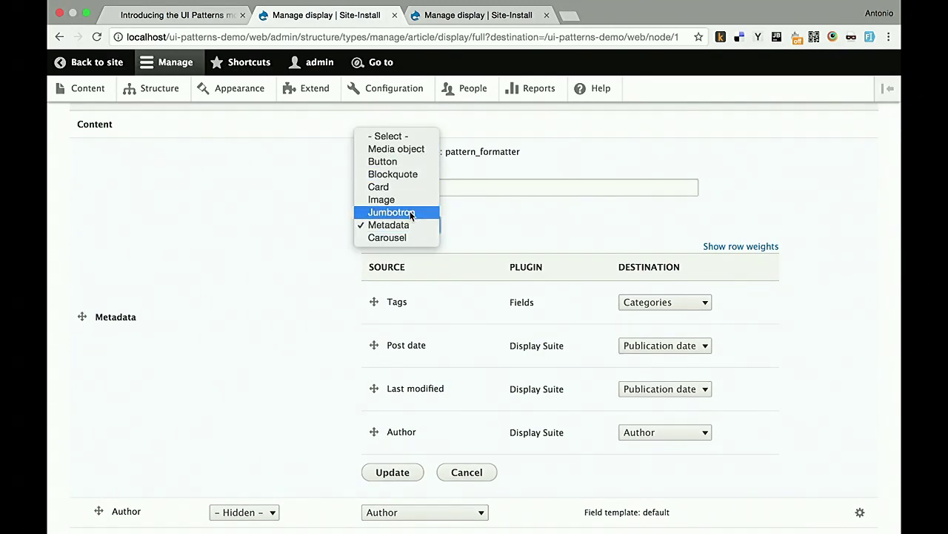
pyautogui.click(557, 226)
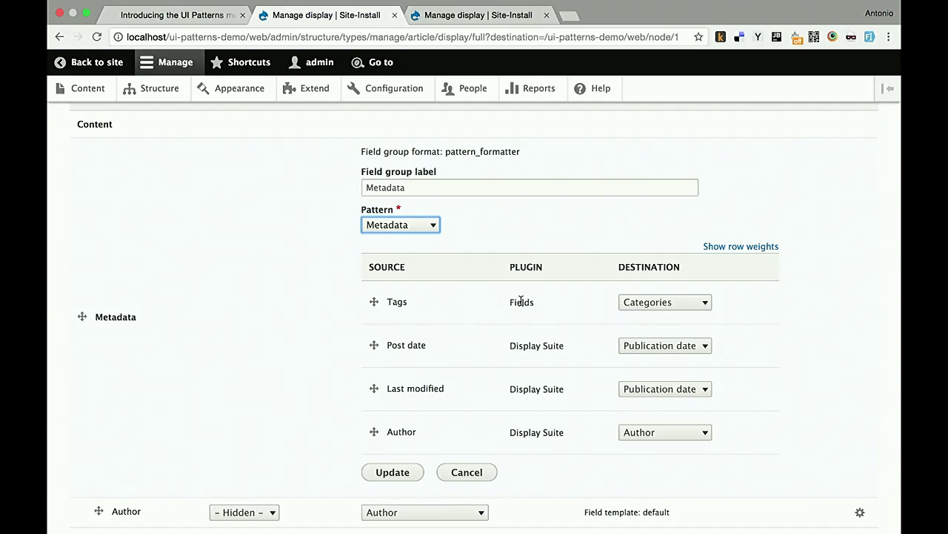
# Step: Examine the destination options for the Tags, Post date and Last modified sources in the Metadata group's mapping
pyautogui.doubleClick(397, 302)
pyautogui.click(655, 309)
pyautogui.click(655, 303)
pyautogui.click(494, 304)
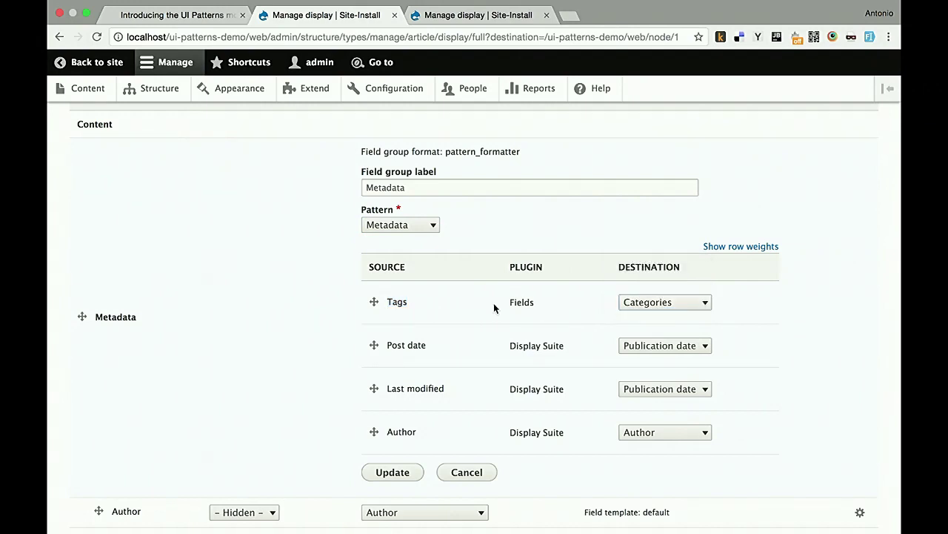
pyautogui.click(666, 300)
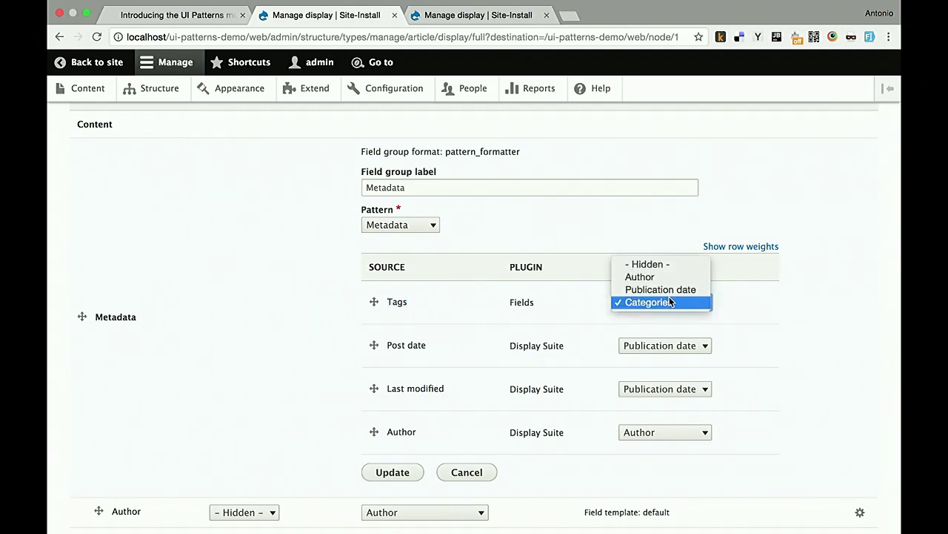
pyautogui.click(670, 302)
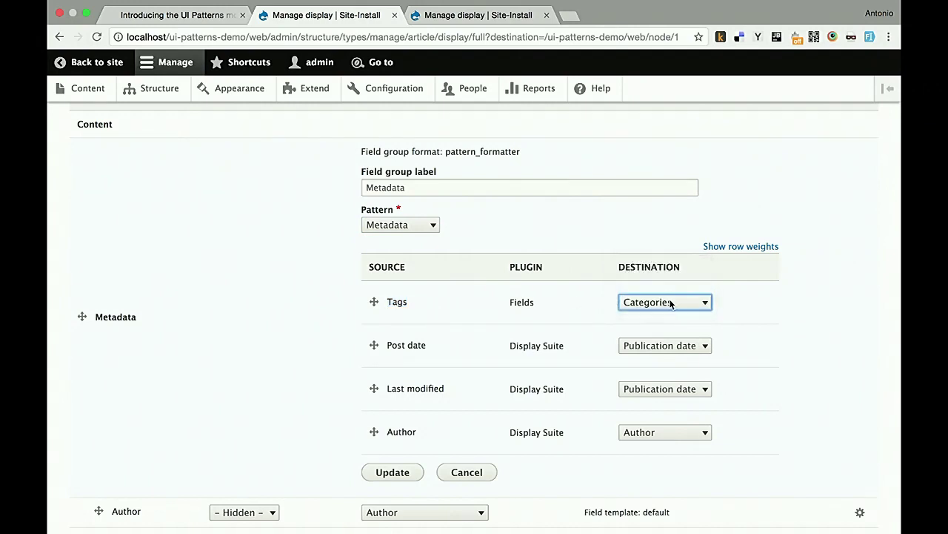
pyautogui.click(662, 345)
pyautogui.click(744, 339)
pyautogui.click(660, 389)
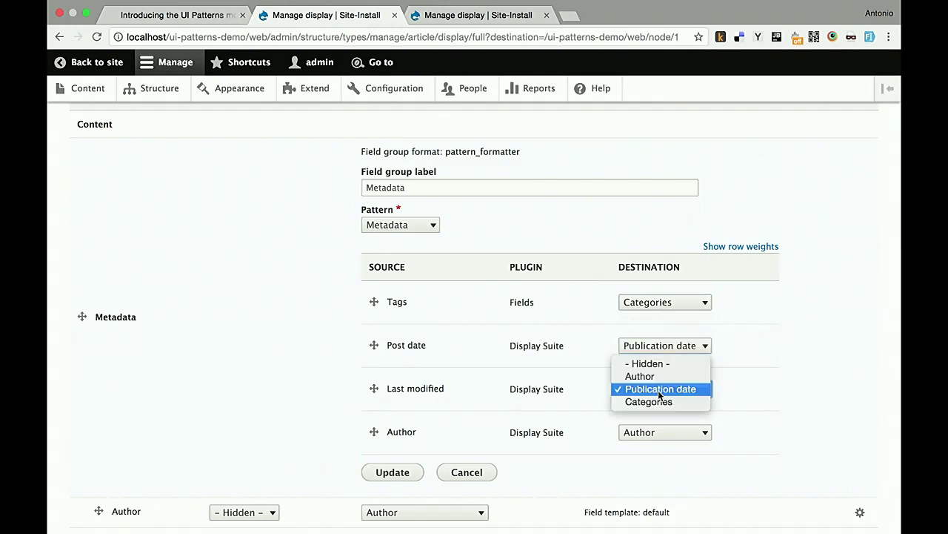
pyautogui.click(824, 383)
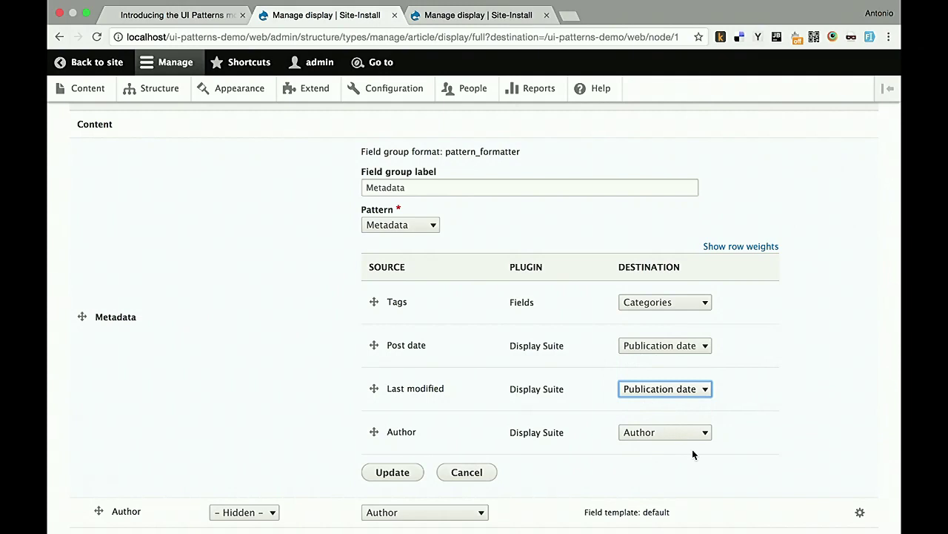
# Step: Open the article in a new tab to examine its rendered metadata table, and cancel out of the Metadata group settings
pyautogui.keyDown('super'); pyautogui.click(66, 59); pyautogui.keyUp('super')
pyautogui.keyDown('super'); pyautogui.click(65, 60); pyautogui.keyUp('super')
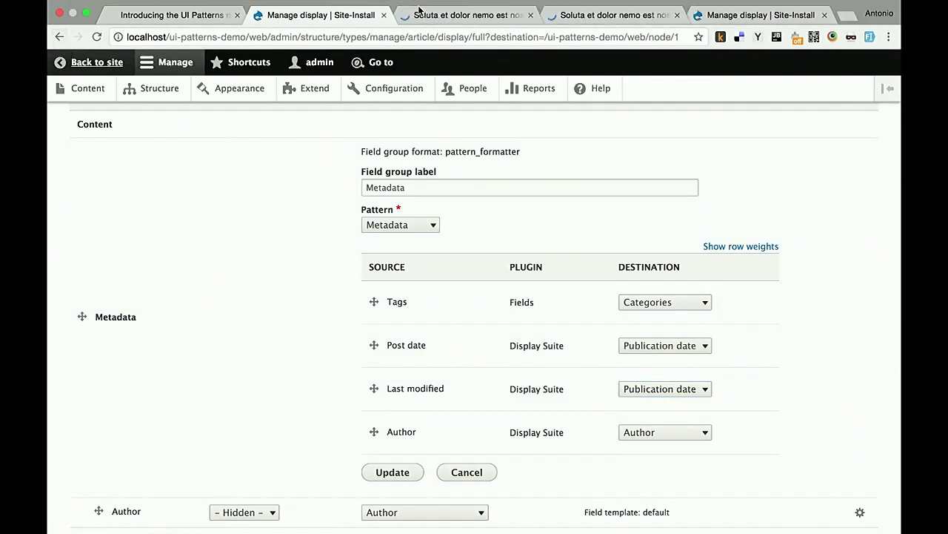
pyautogui.click(468, 18)
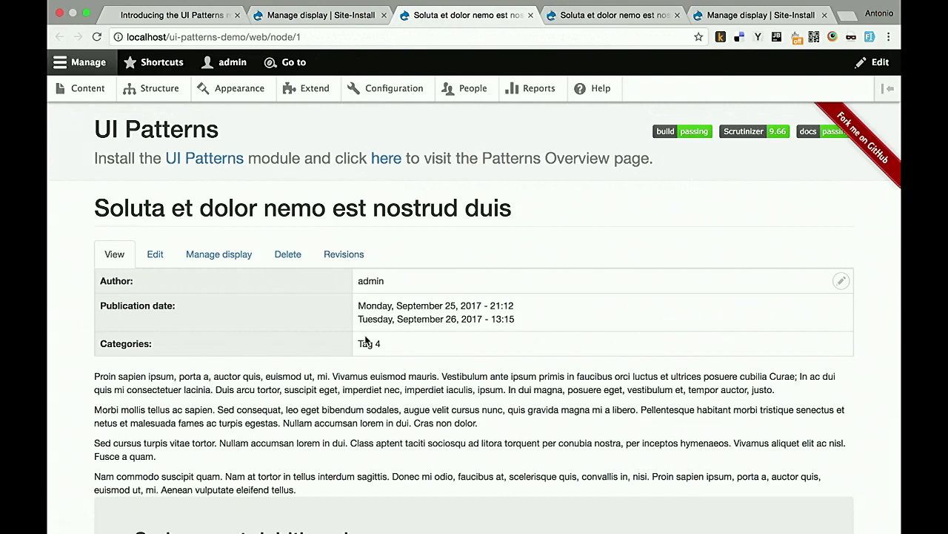
pyautogui.hotkey('ctrl', 'shift', 'Tab')
pyautogui.click(465, 472)
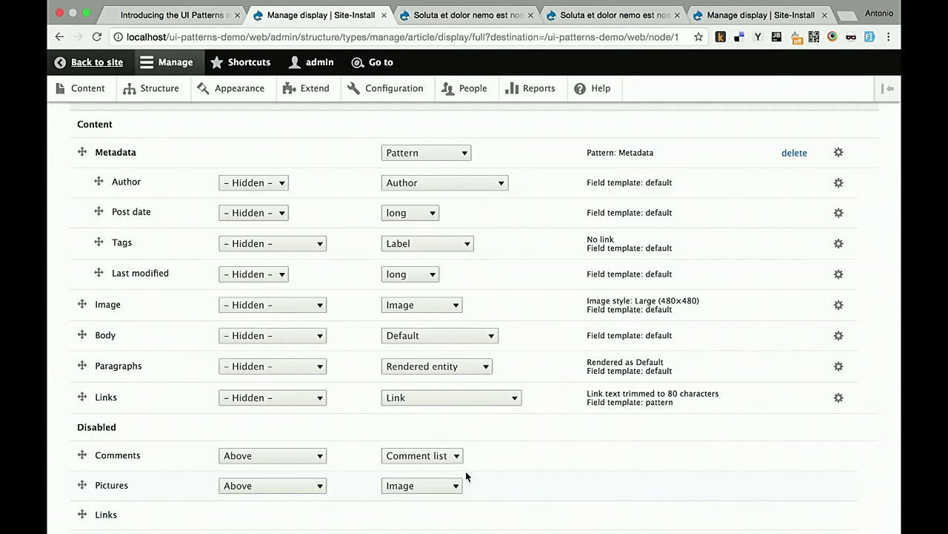
# Step: Set the labels of the Post date and Last modified fields to Inline and save the display settings
pyautogui.click(267, 214)
pyautogui.click(263, 199)
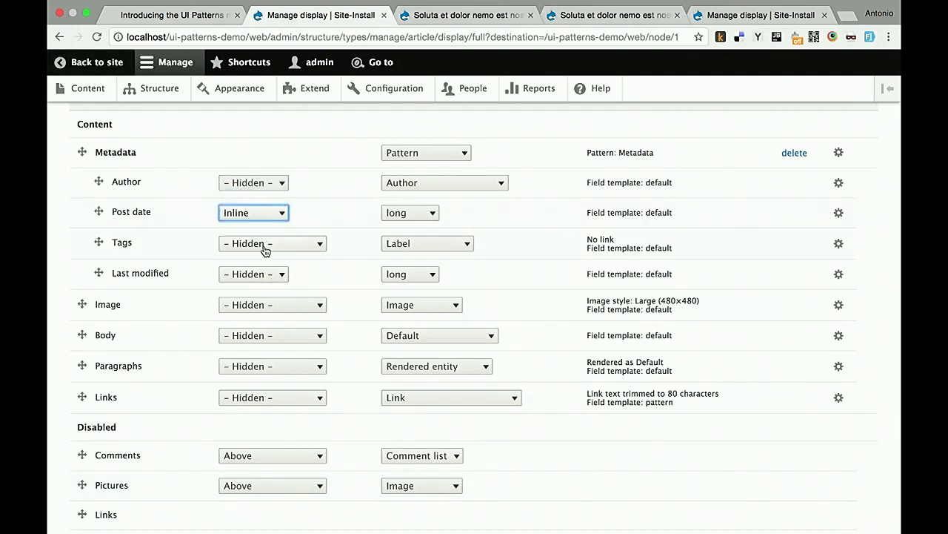
pyautogui.click(256, 273)
pyautogui.click(265, 259)
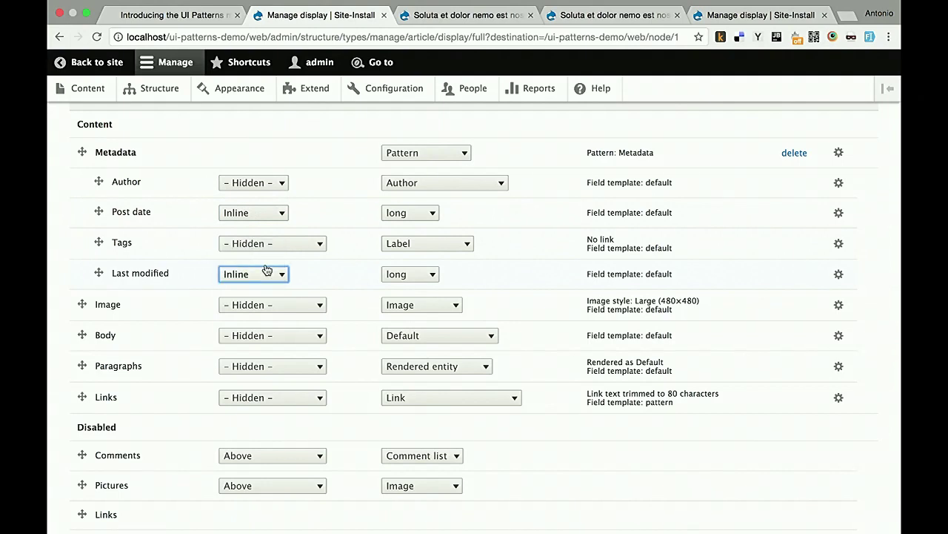
pyautogui.scroll(-10, 266, 270)
pyautogui.click(94, 462)
# Step: Reload the article page and check the date labels in its metadata table
pyautogui.hotkey('ctrl', 'Tab')
pyautogui.press('super+r')
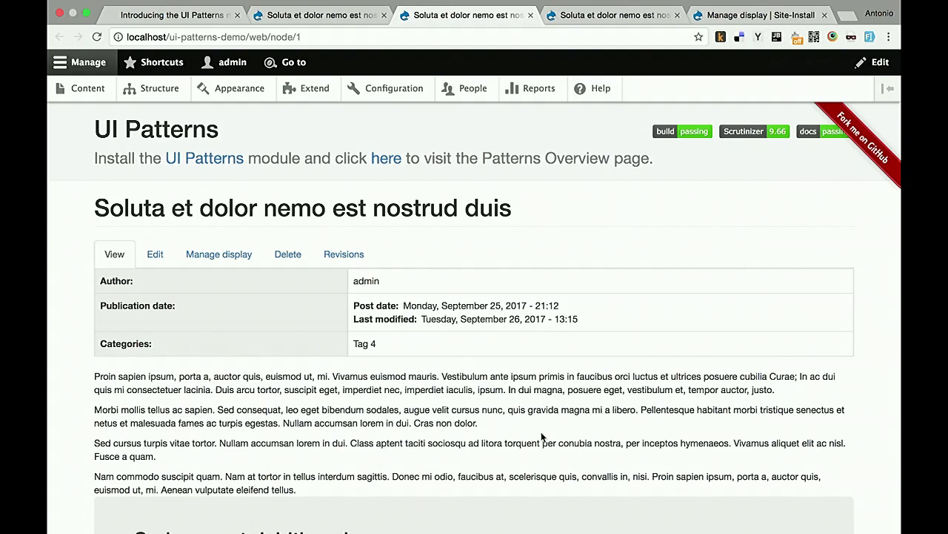
pyautogui.hotkey('ctrl', 'shift', 'Tab')
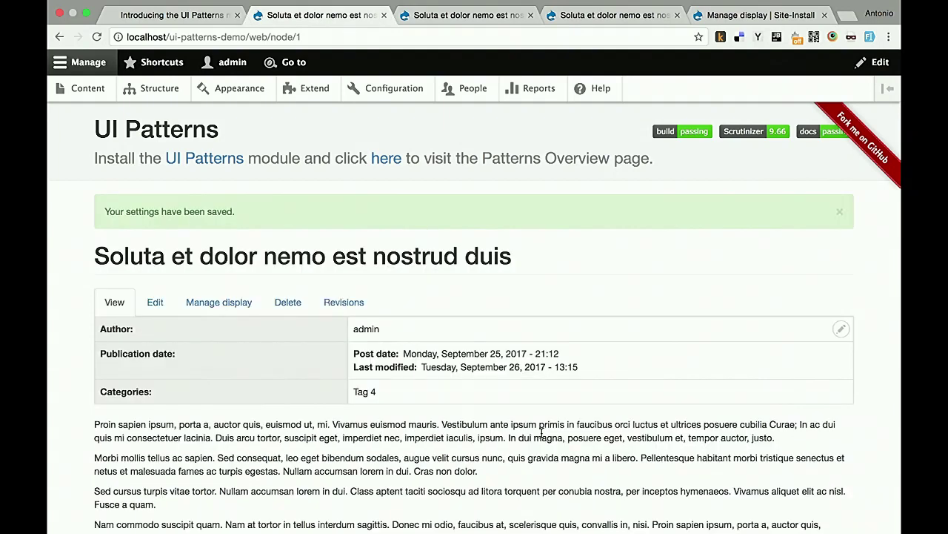
# Step: Reopen the article's display management page and review the Metadata group's pattern and field mapping
pyautogui.click(245, 311)
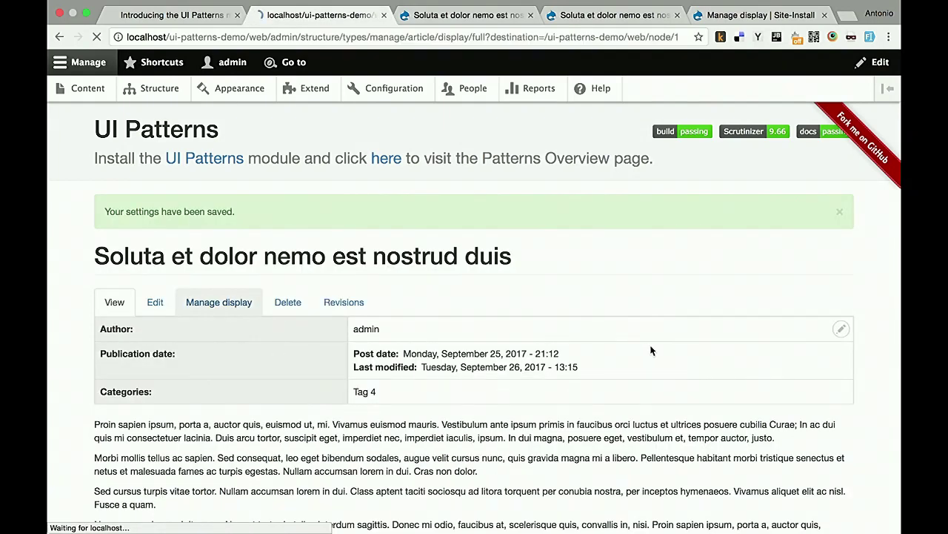
pyautogui.scroll(-2, 792, 329)
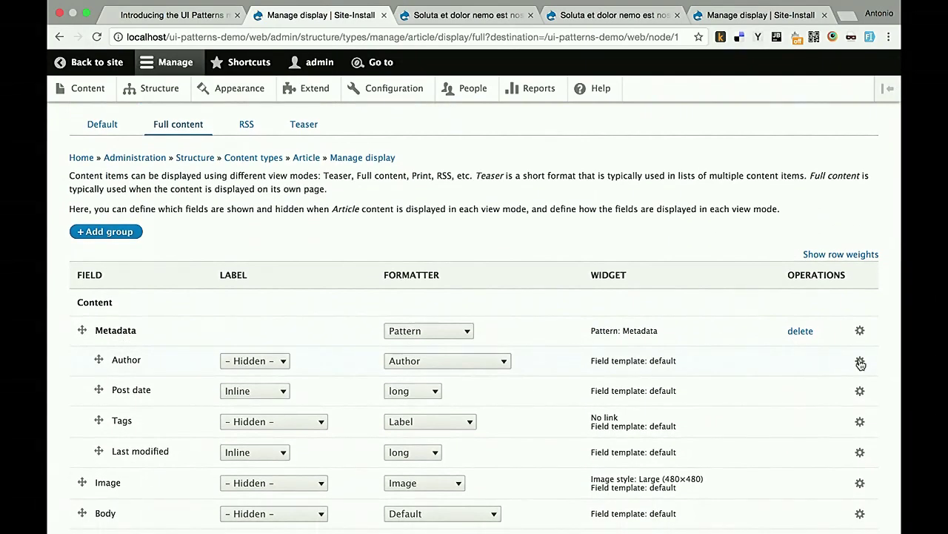
pyautogui.click(859, 331)
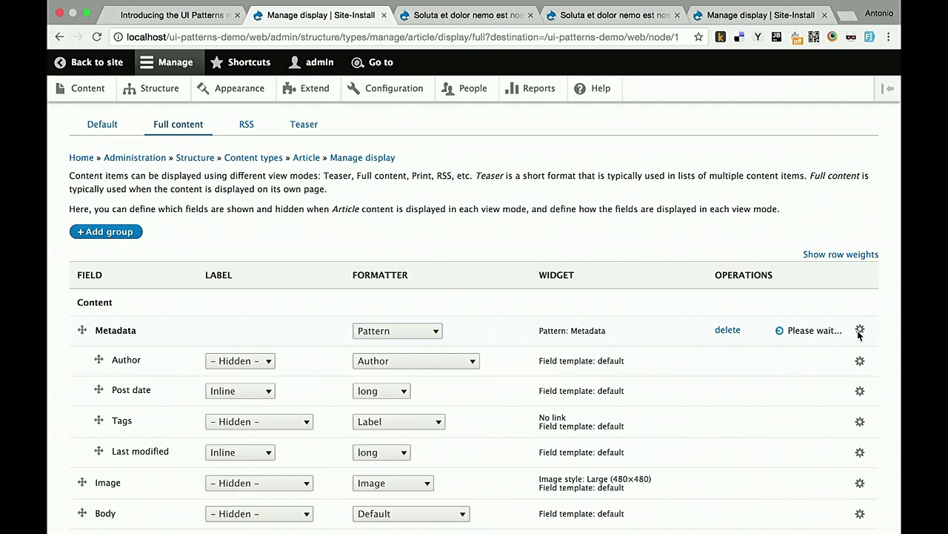
pyautogui.scroll(-3, 711, 376)
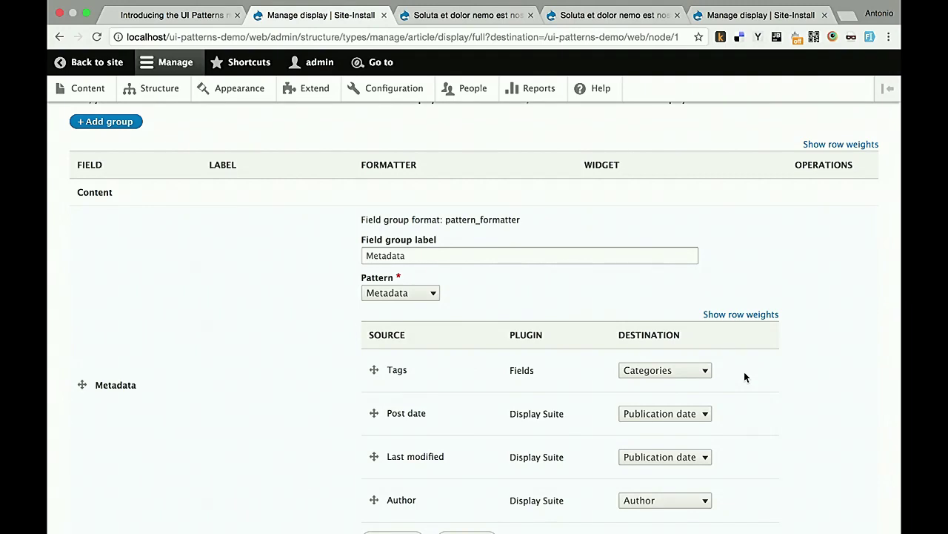
pyautogui.scroll(-3, 744, 372)
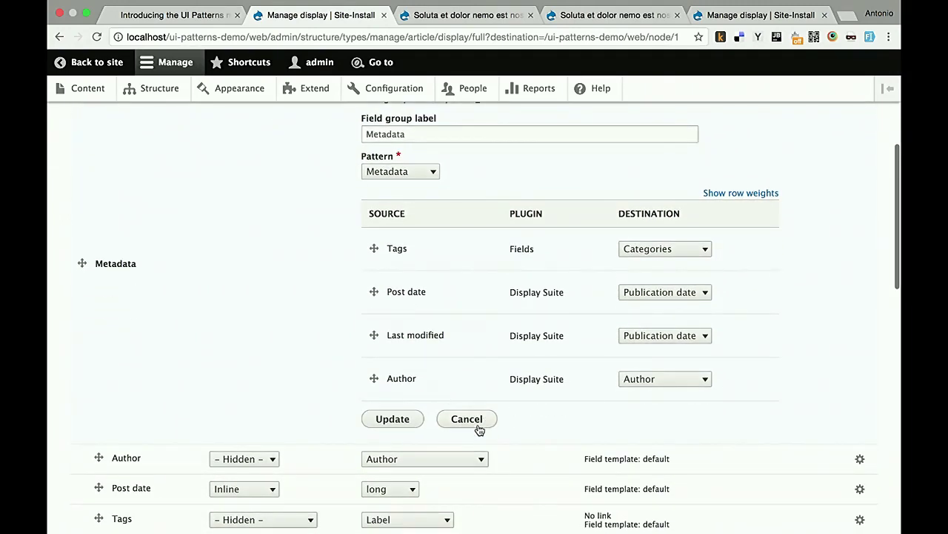
pyautogui.scroll(-5, 480, 421)
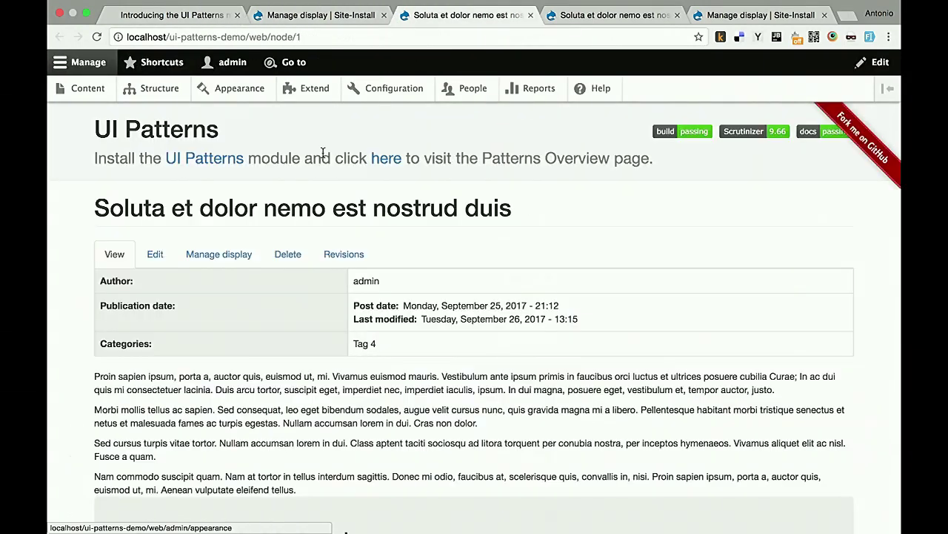
# Step: Examine the article's jumbotron block and button, and open the article's edit form at the Jumbotron paragraph fields
pyautogui.scroll(-5, 434, 366)
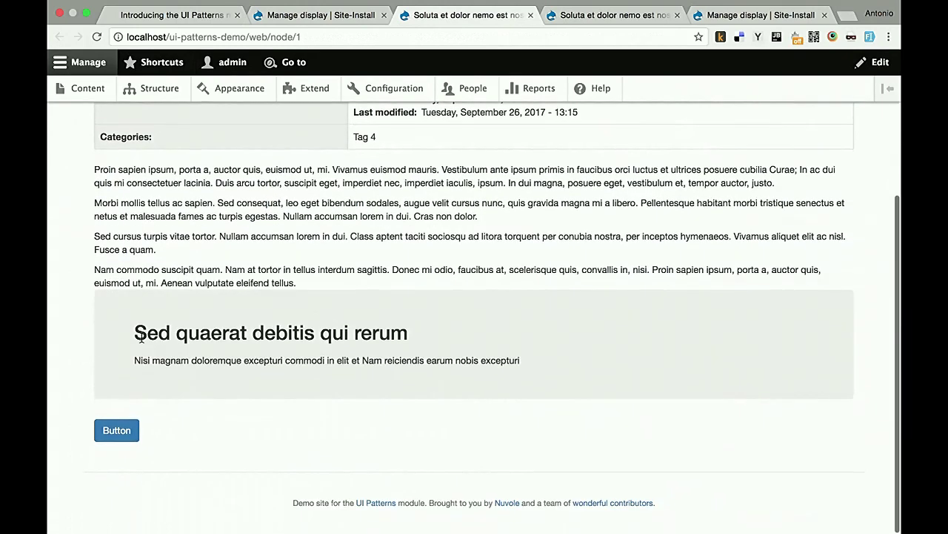
pyautogui.scroll(5, 298, 342)
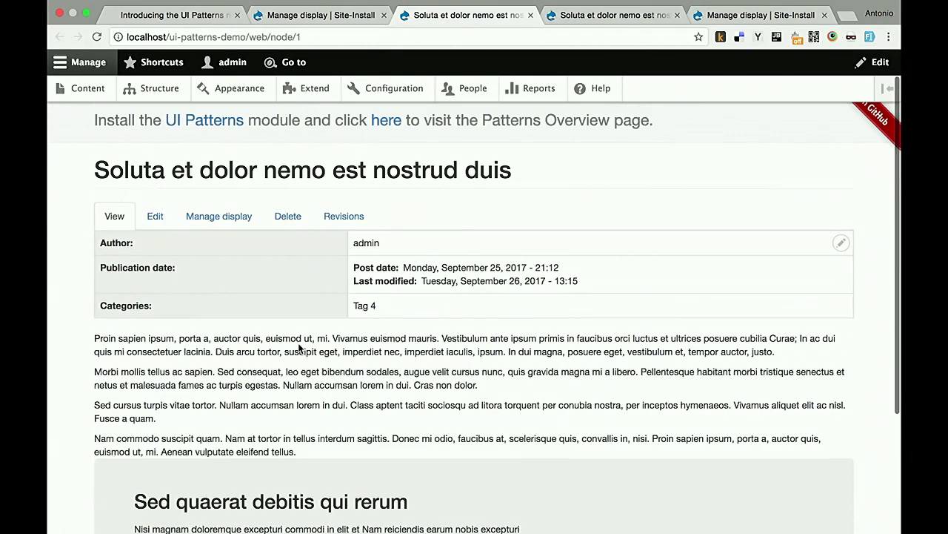
pyautogui.click(156, 252)
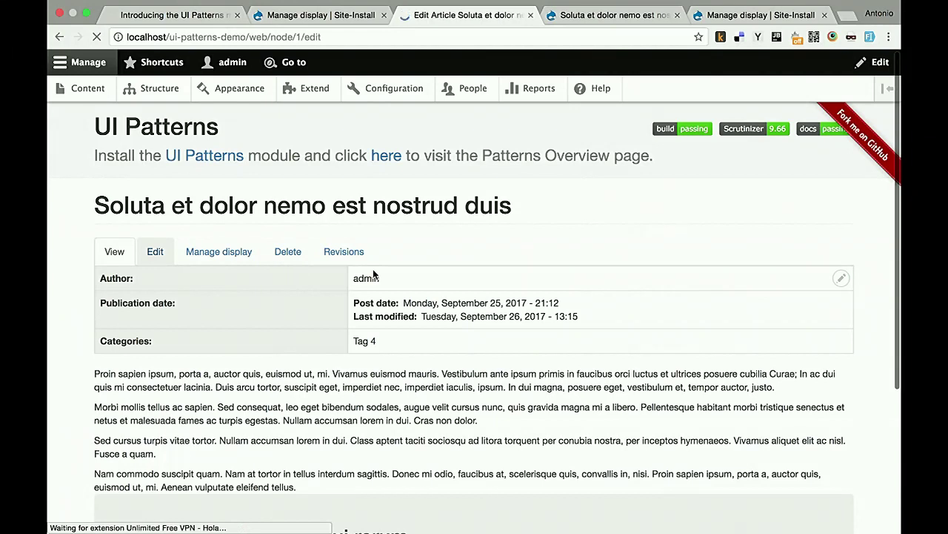
pyautogui.scroll(-5, 373, 274)
pyautogui.scroll(-5, 373, 275)
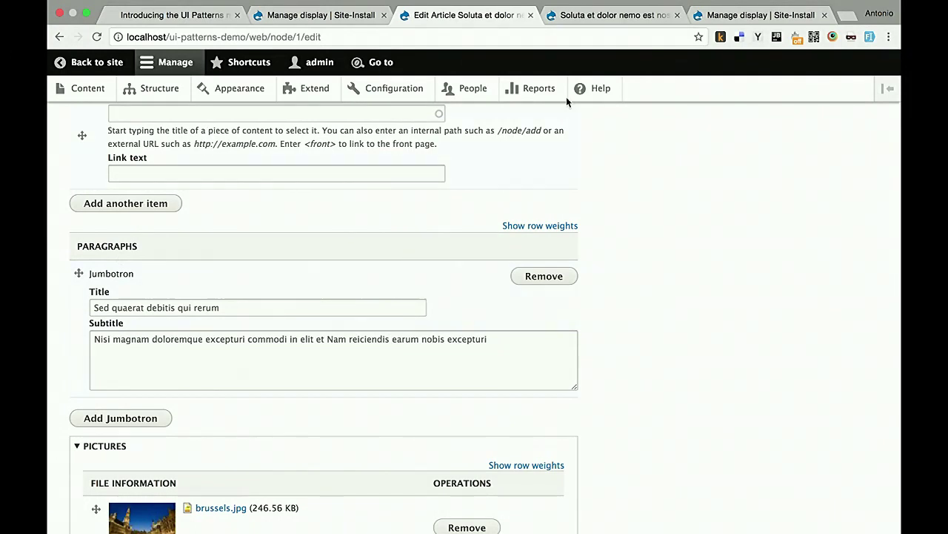
# Step: Find the site's paragraph types and open the display management page of the Jumbotron type
pyautogui.press('super+space')
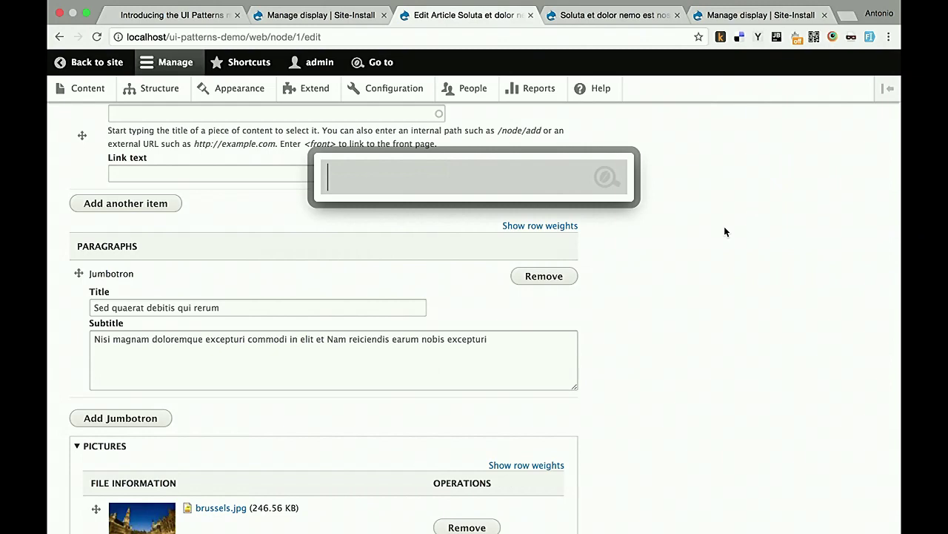
pyautogui.write('para')
pyautogui.press('Return')
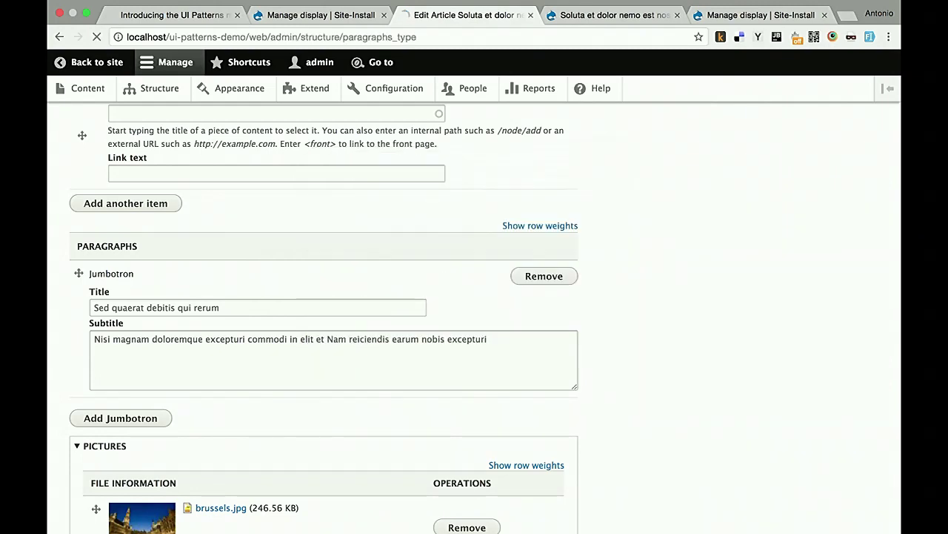
pyautogui.click(727, 249)
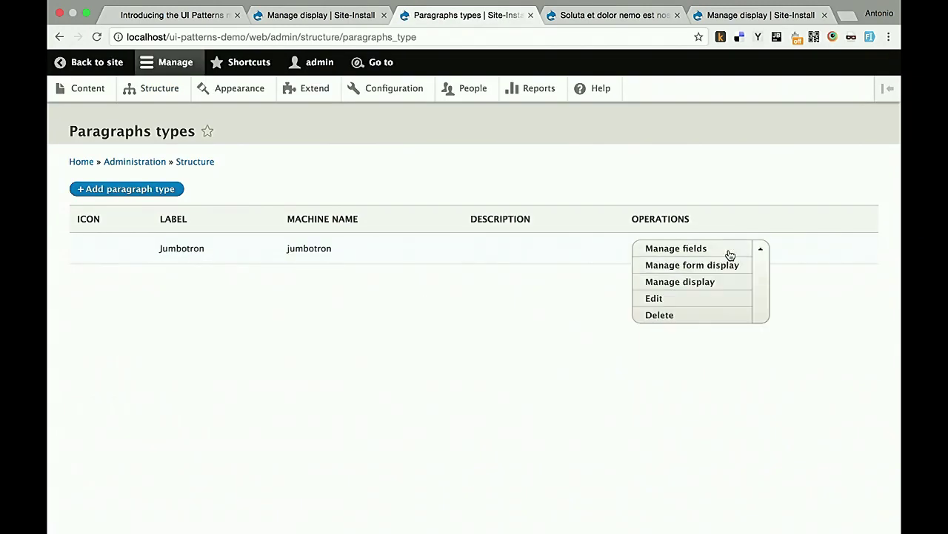
pyautogui.click(702, 284)
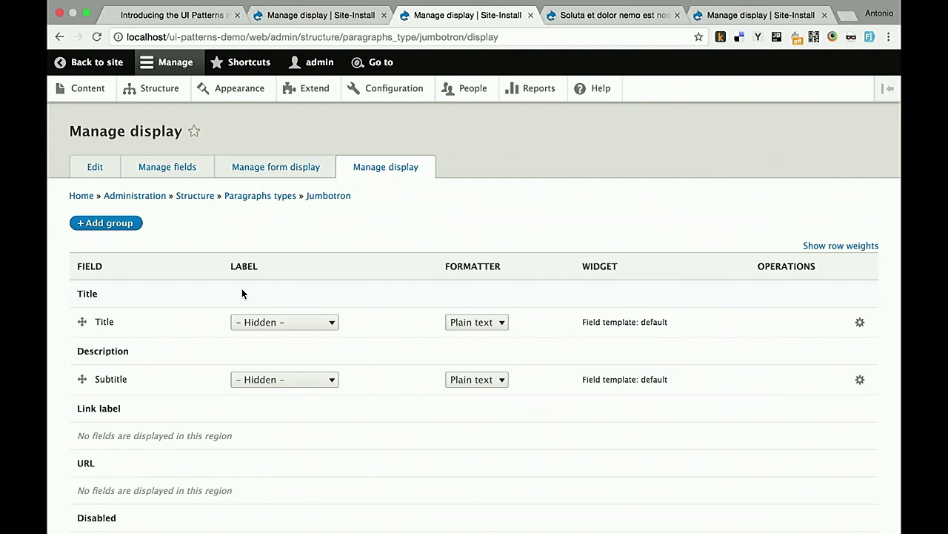
# Step: Review the Jumbotron paragraph's field regions, pattern settings and available layouts, leaving the layout selection as it is
pyautogui.scroll(-3, 241, 290)
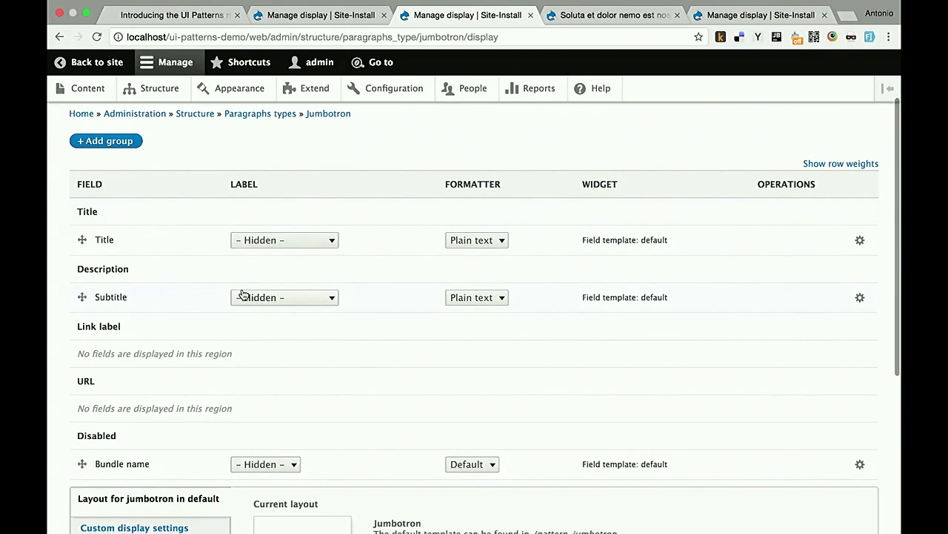
pyautogui.scroll(-8, 241, 294)
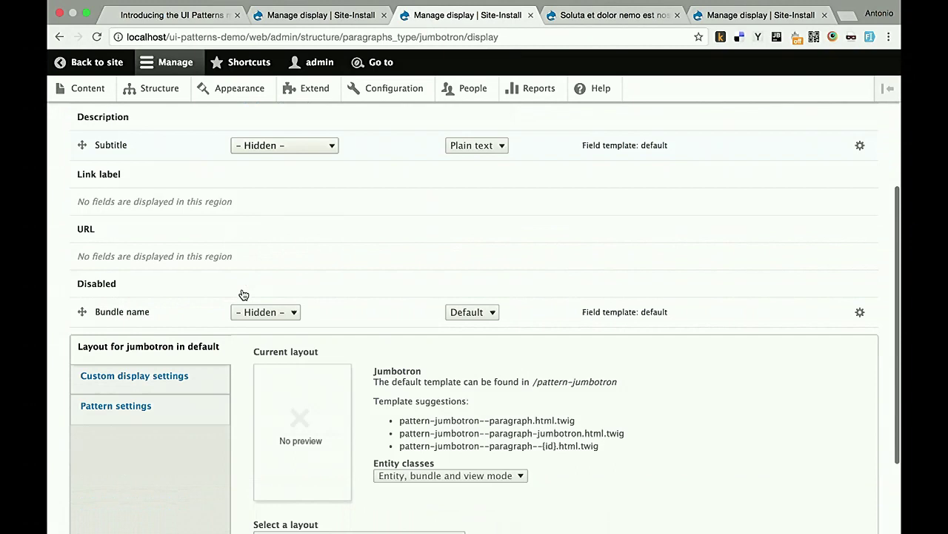
pyautogui.click(201, 299)
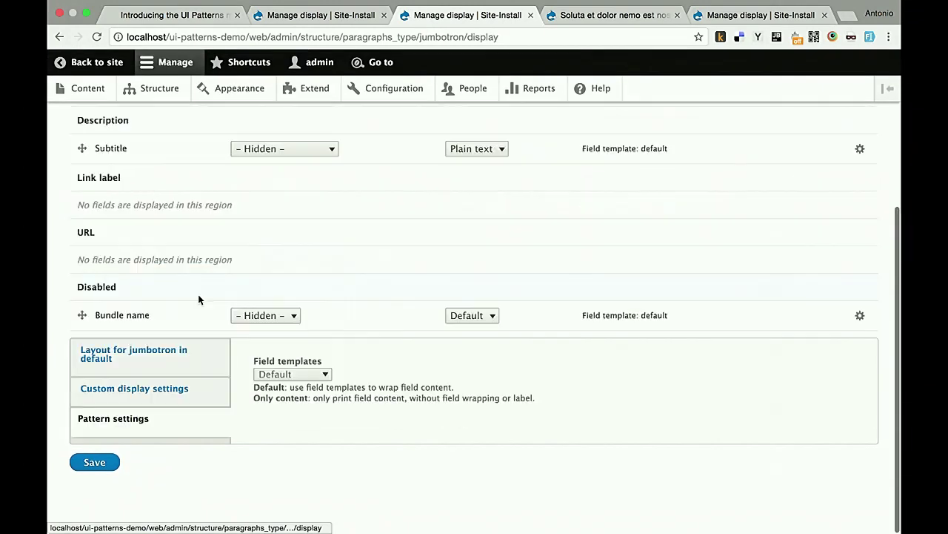
pyautogui.click(202, 342)
pyautogui.click(324, 420)
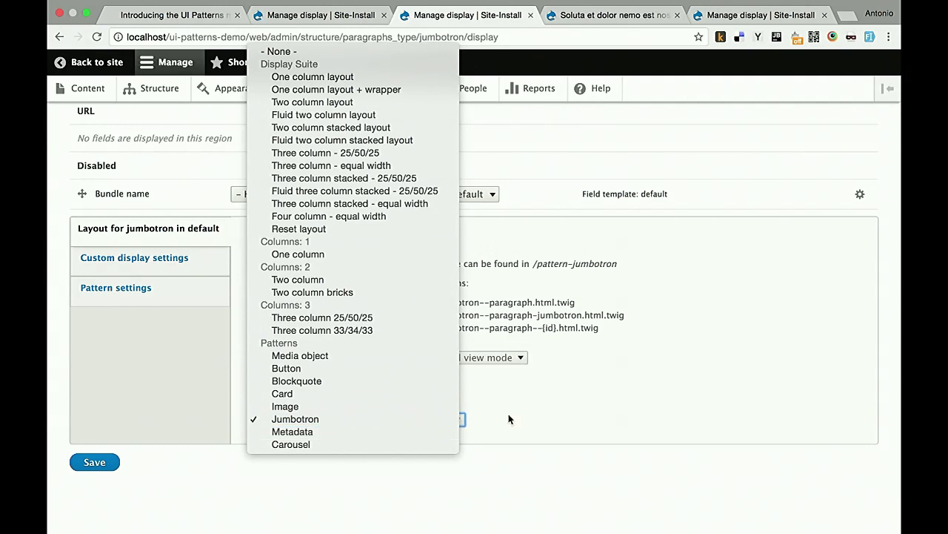
pyautogui.click(622, 422)
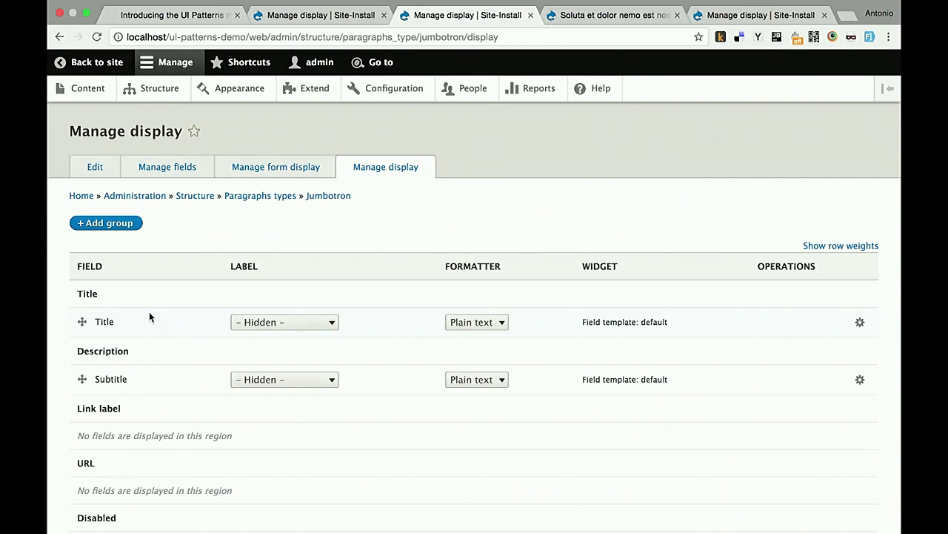
# Step: Return to the article page and look over its jumbotron block, button and metadata table
pyautogui.click(300, 15)
pyautogui.click(406, 17)
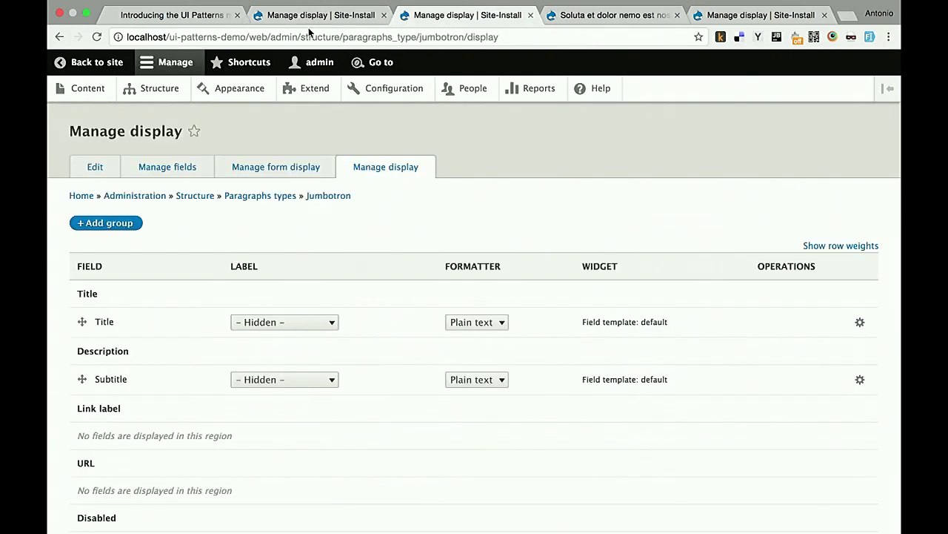
pyautogui.click(59, 36)
pyautogui.click(59, 36)
pyautogui.click(58, 37)
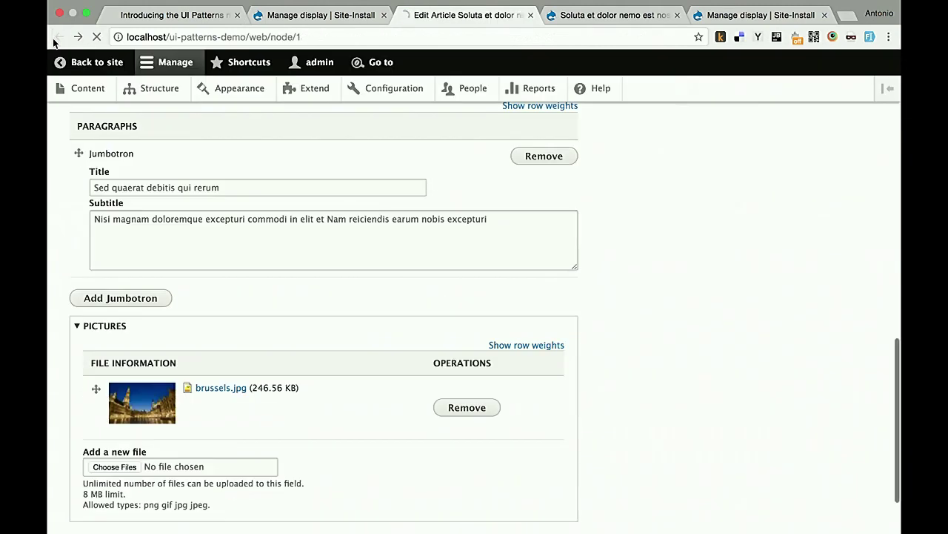
pyautogui.scroll(-5, 121, 356)
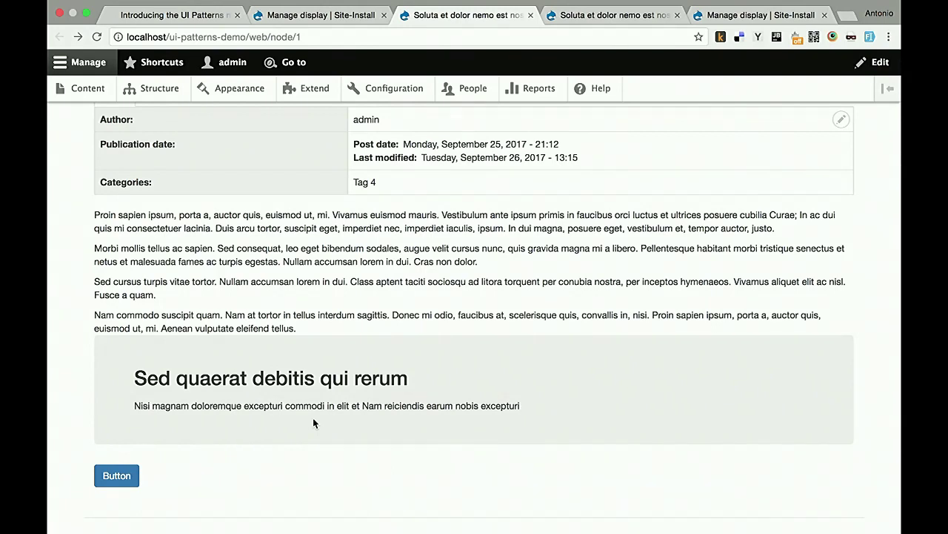
pyautogui.scroll(6, 312, 417)
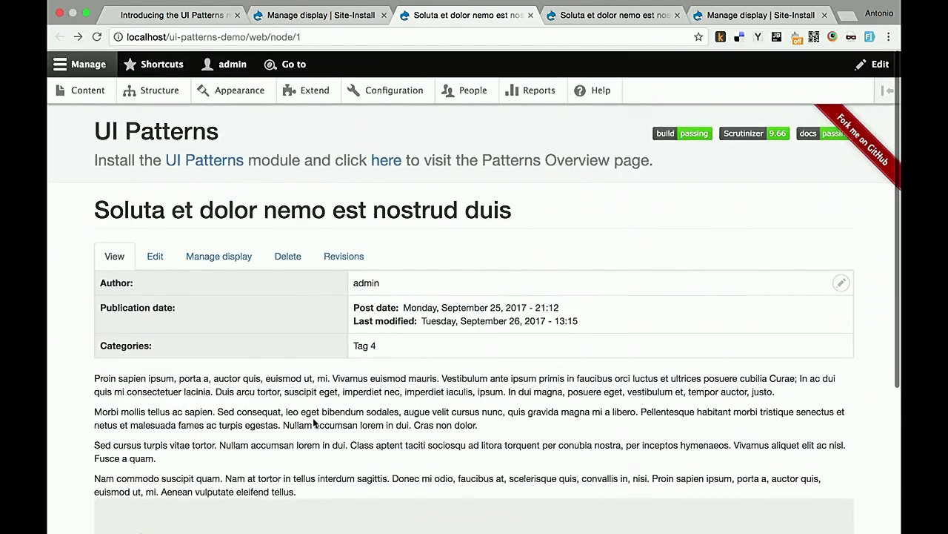
# Step: Open the article's display management page and examine the Links field's Button pattern and its source-to-destination mapping
pyautogui.click(225, 263)
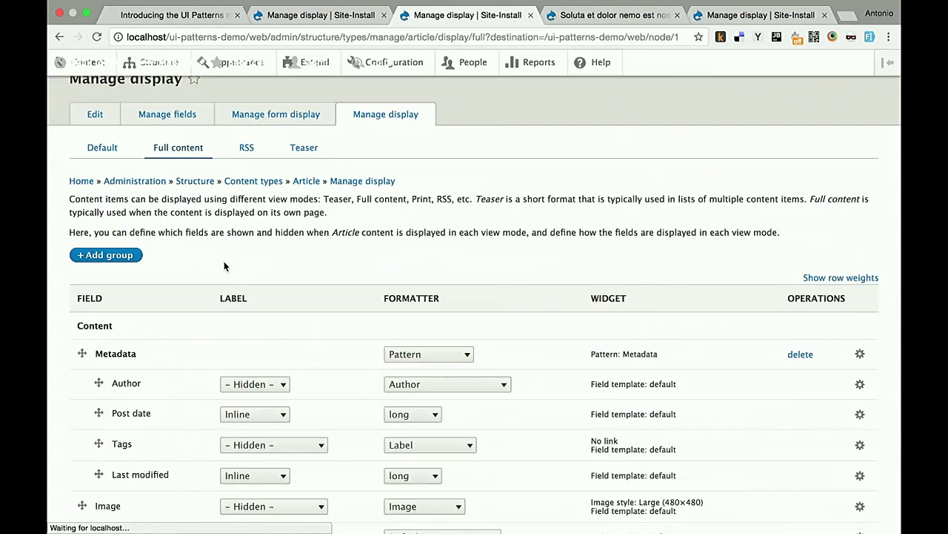
pyautogui.scroll(-5, 225, 265)
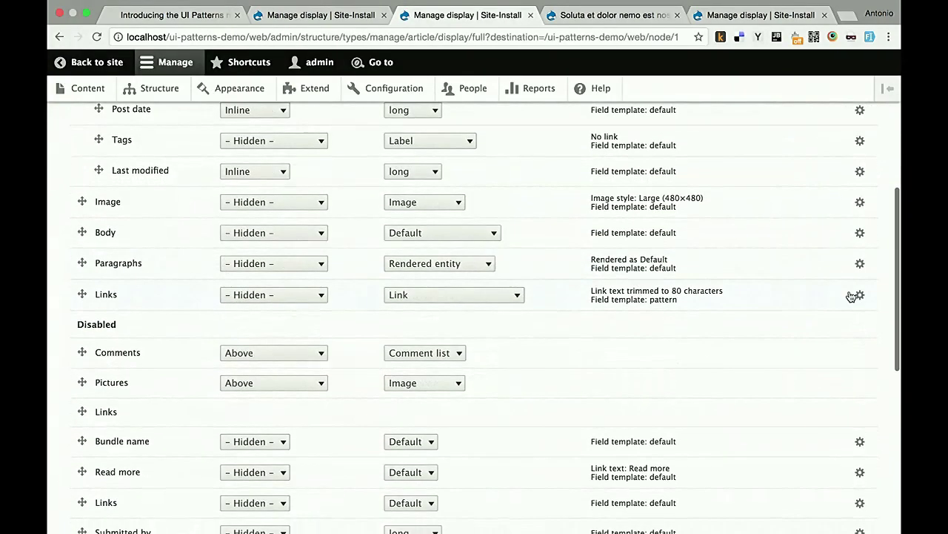
pyautogui.click(859, 295)
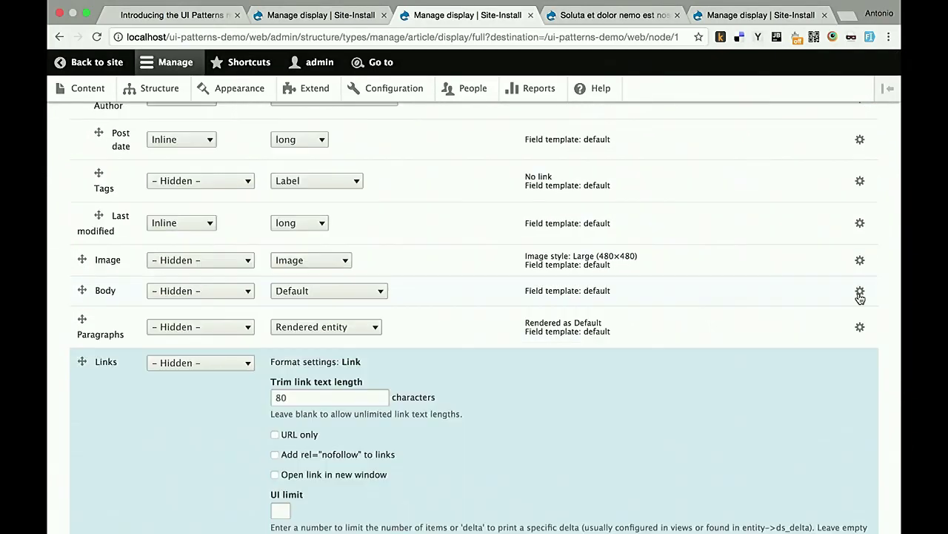
pyautogui.scroll(-5, 860, 294)
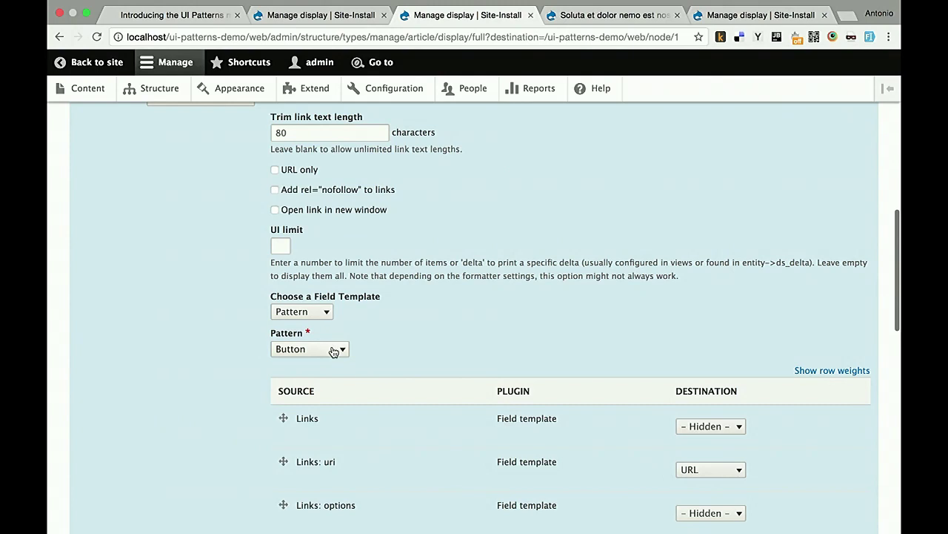
pyautogui.scroll(-3, 409, 343)
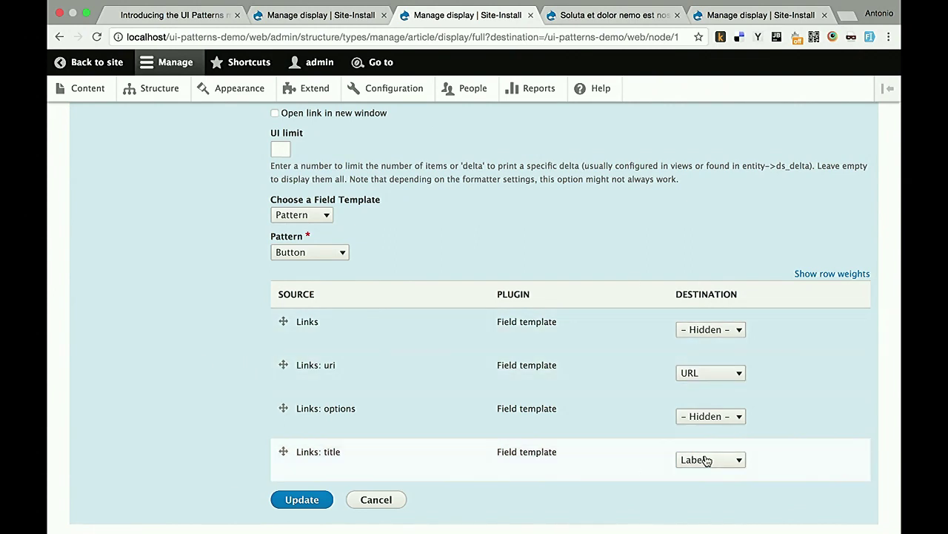
# Step: Leave the display settings and go back to the article page
pyautogui.click(291, 15)
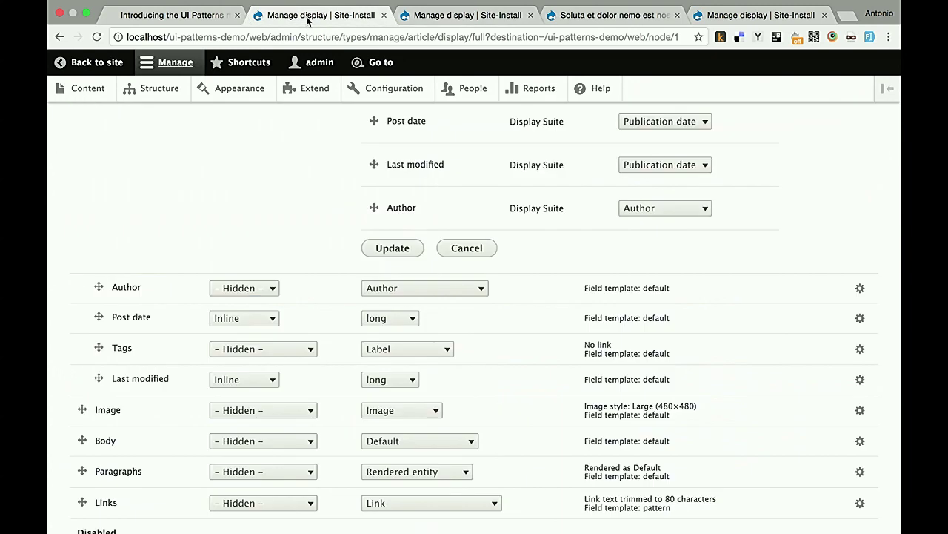
pyautogui.click(422, 21)
pyautogui.click(60, 36)
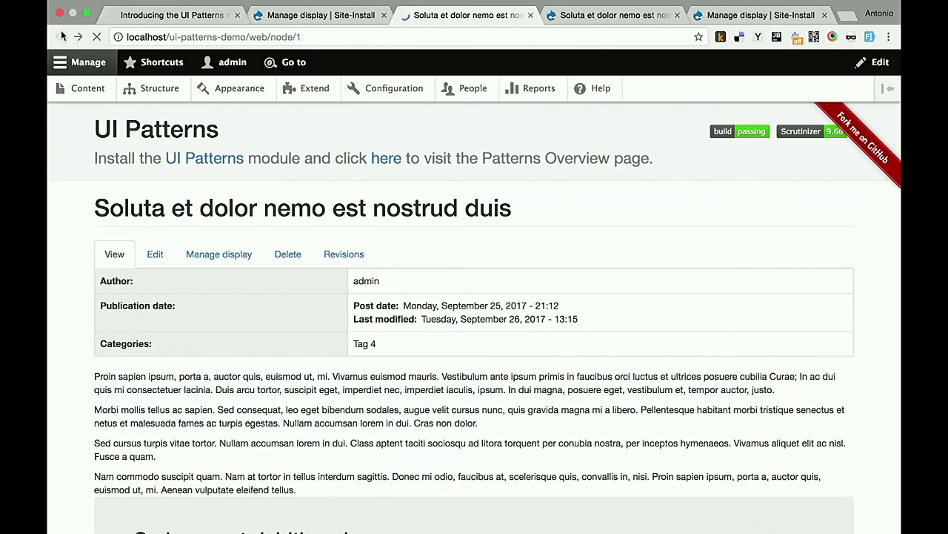
pyautogui.scroll(10, 97, 387)
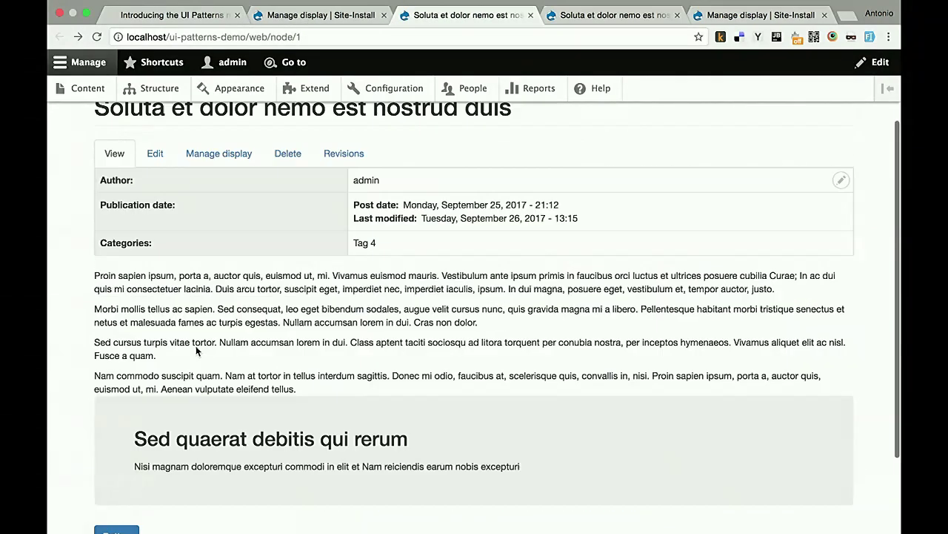
# Step: Change the page address from the article node to the site's articles path and load the listing
pyautogui.click(367, 37)
pyautogui.press('Right')
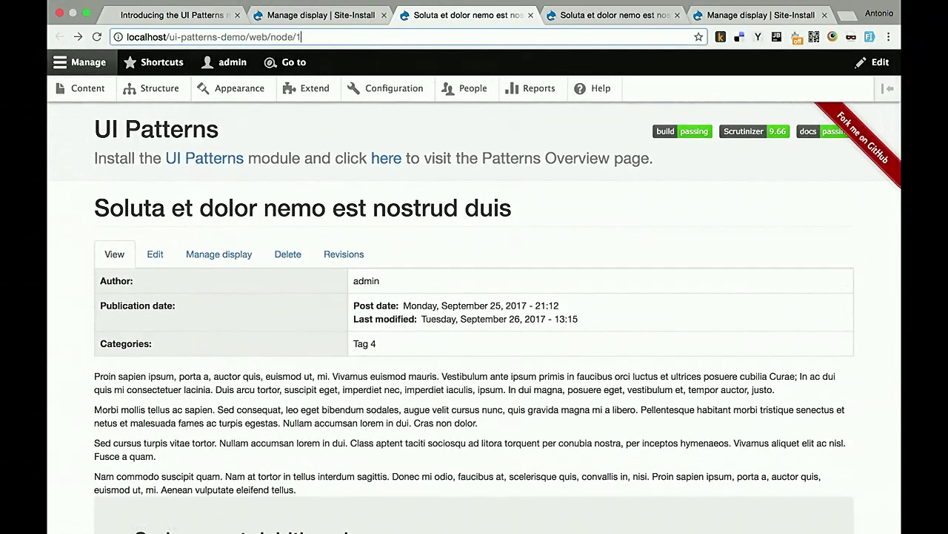
pyautogui.press('BackSpace')
pyautogui.press('BackSpace')
pyautogui.press('BackSpace')
pyautogui.press('BackSpace')
pyautogui.press('BackSpace')
pyautogui.press('BackSpace')
pyautogui.write('articles')
pyautogui.press('Return')
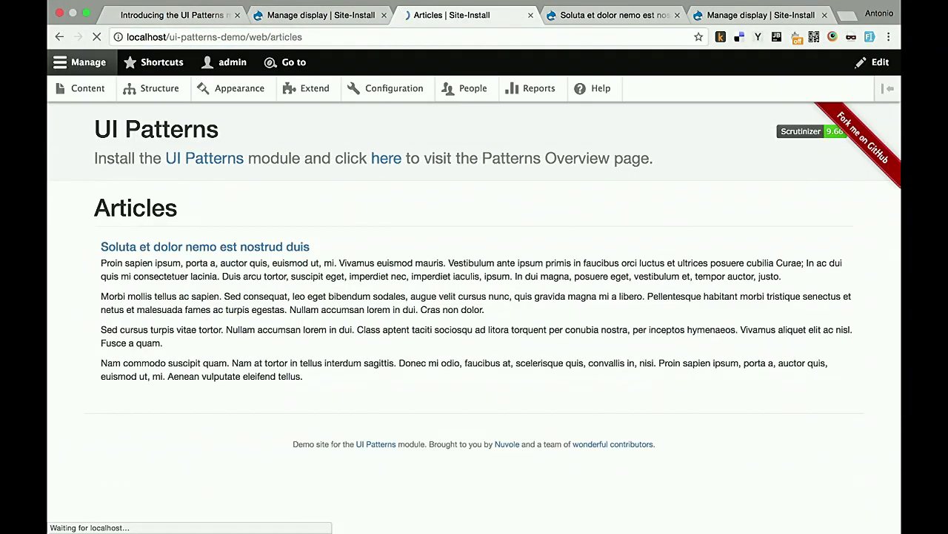
# Step: Open the Articles view for editing and examine its Pattern row style and Media object field mapping without changing them
pyautogui.click(842, 253)
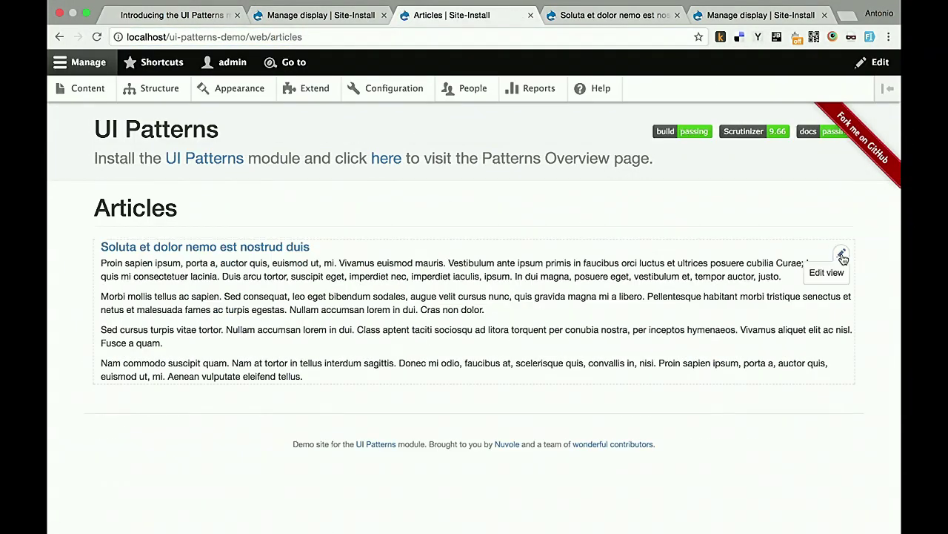
pyautogui.click(827, 273)
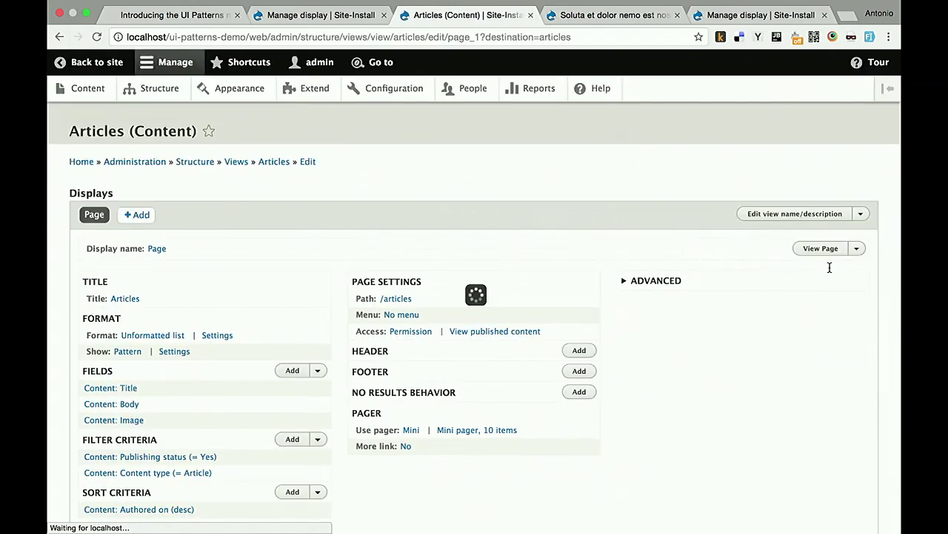
pyautogui.click(128, 351)
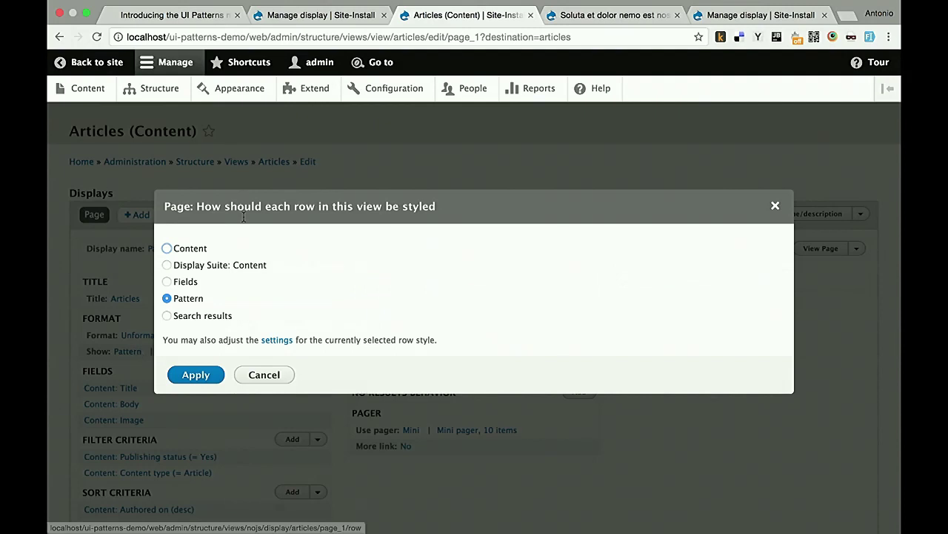
pyautogui.press('Escape')
pyautogui.click(176, 352)
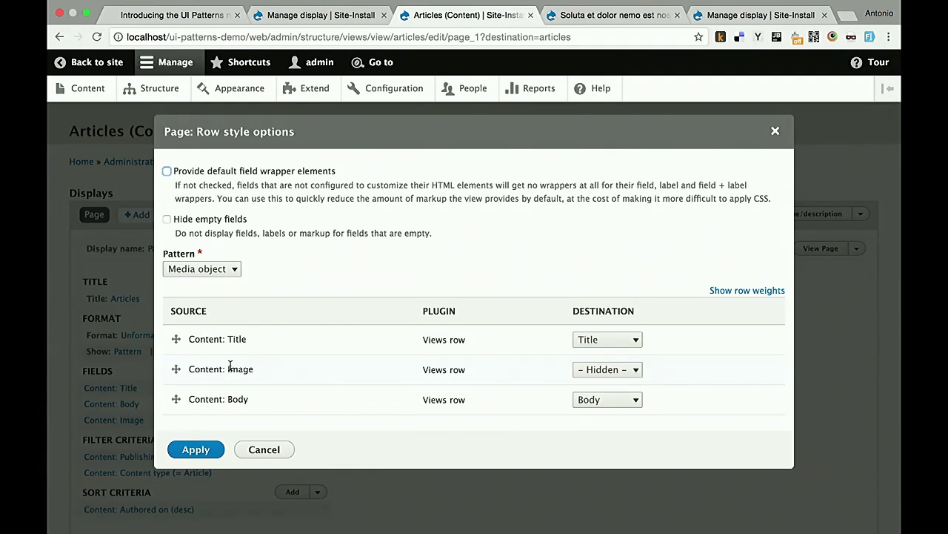
pyautogui.press('Escape')
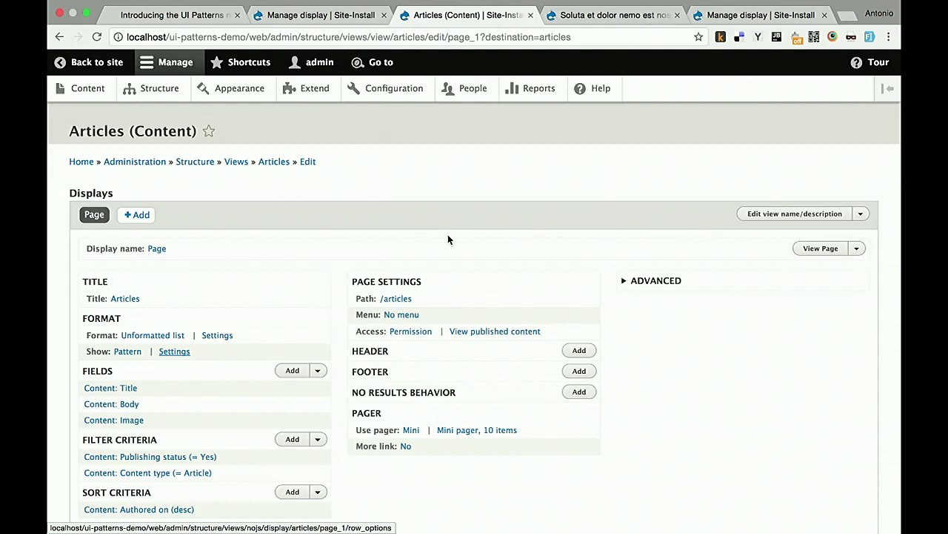
# Step: Switch back to the presentation and advance to the slide titled The Future
pyautogui.hotkey('ctrl', 'shift', 'Tab')
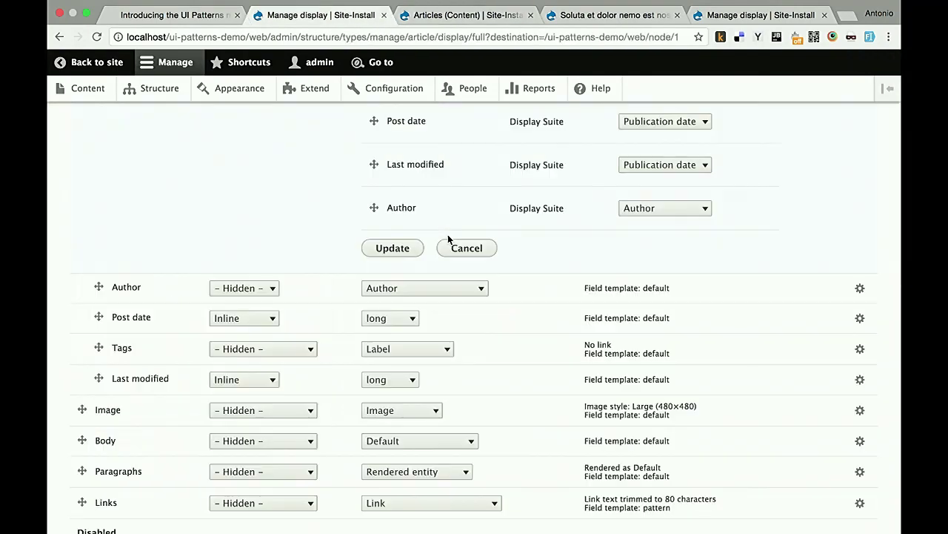
pyautogui.hotkey('ctrl', 'shift', 'Tab')
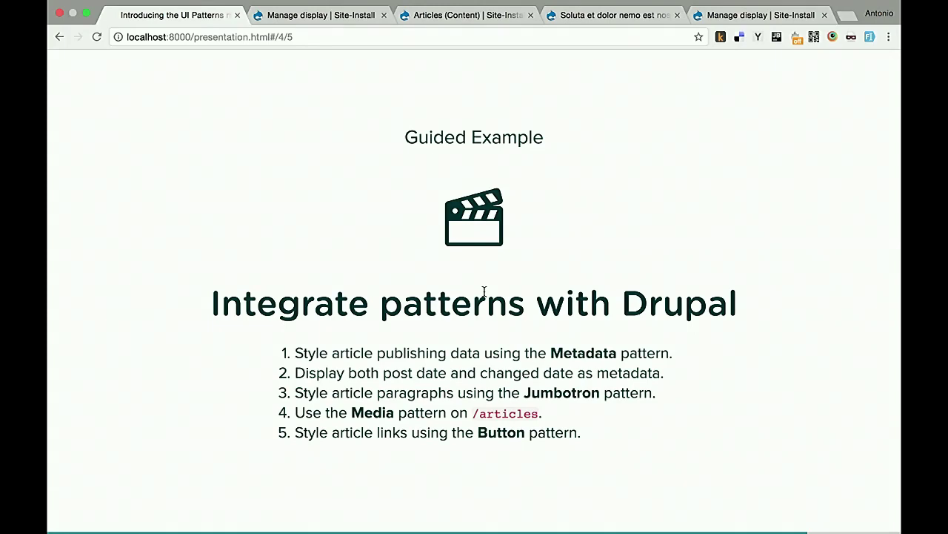
pyautogui.press('Right')
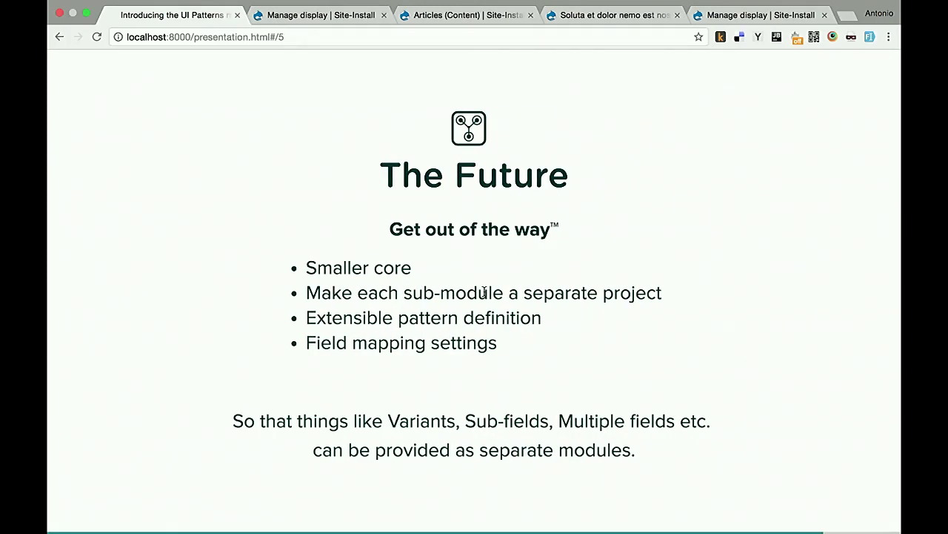